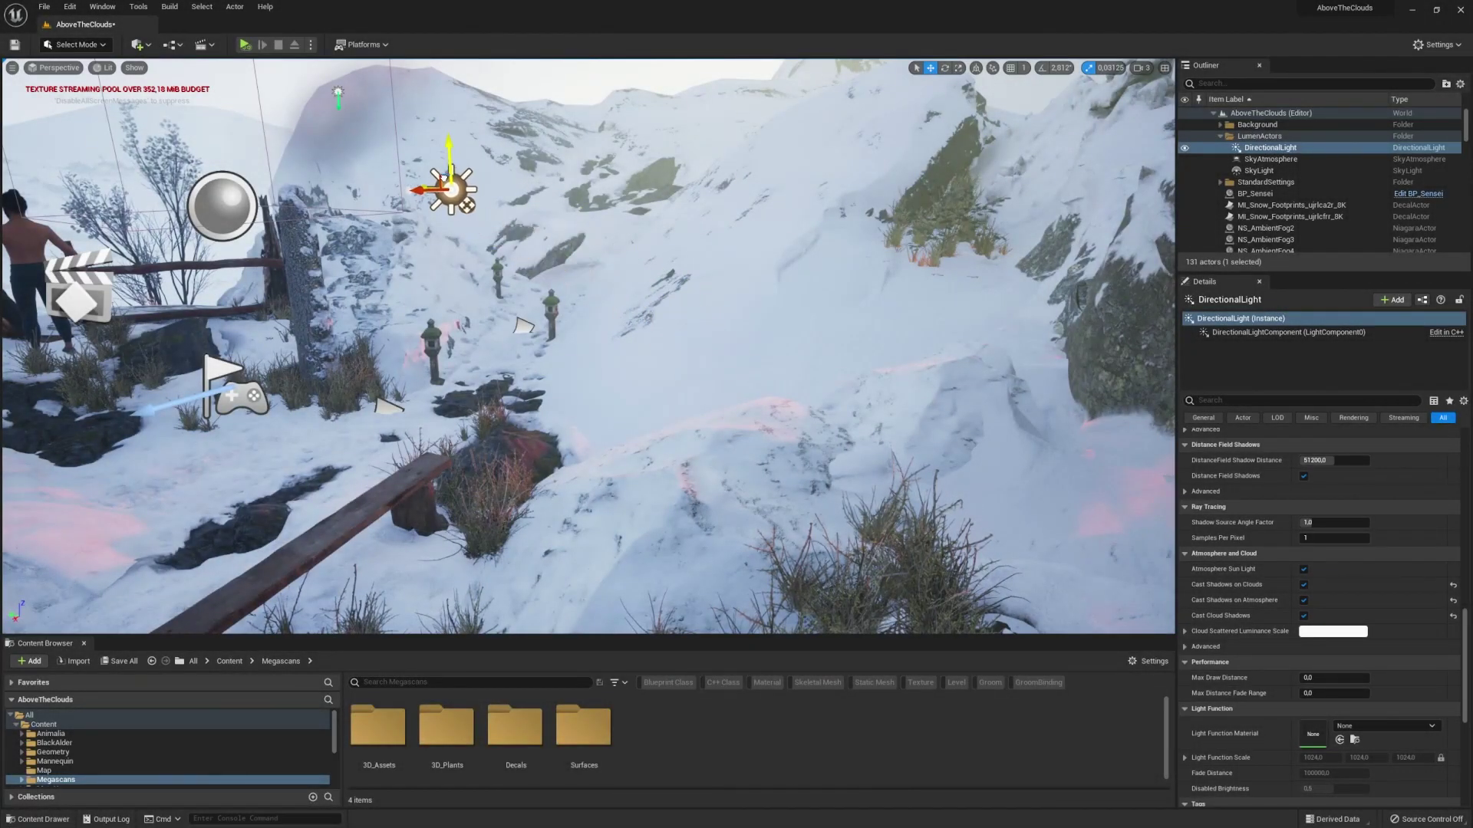
Rotate the DirectionalLight with the rotation gizmo to try a new sun angle
right_drag(444, 178, 654, 314)
key(e)
right_drag(801, 385, 784, 383)
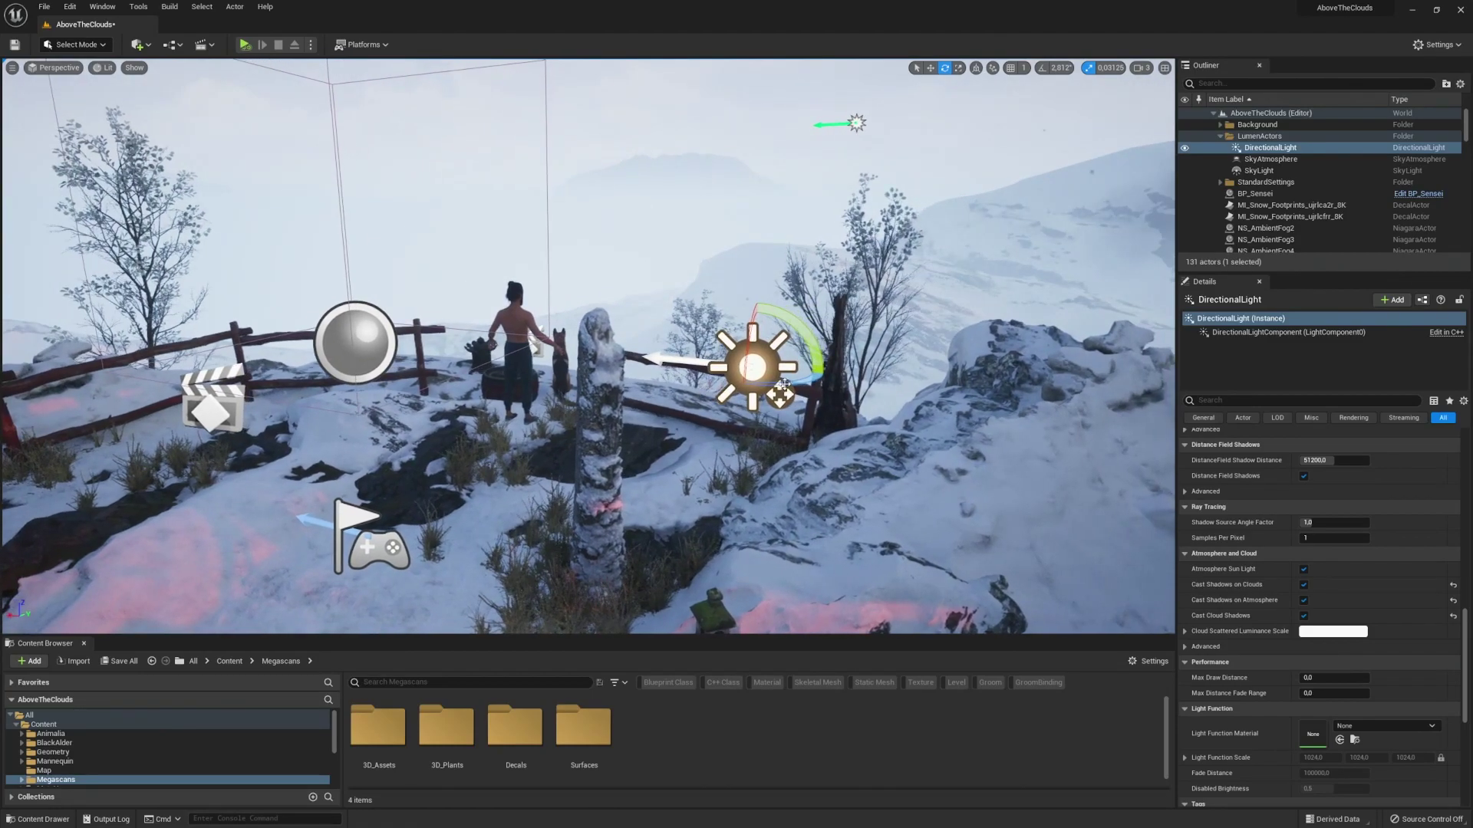
mouse_move(761, 384)
mouse_down()
mouse_move(782, 387)
mouse_move(788, 360)
mouse_move(766, 338)
mouse_move(779, 395)
mouse_up()
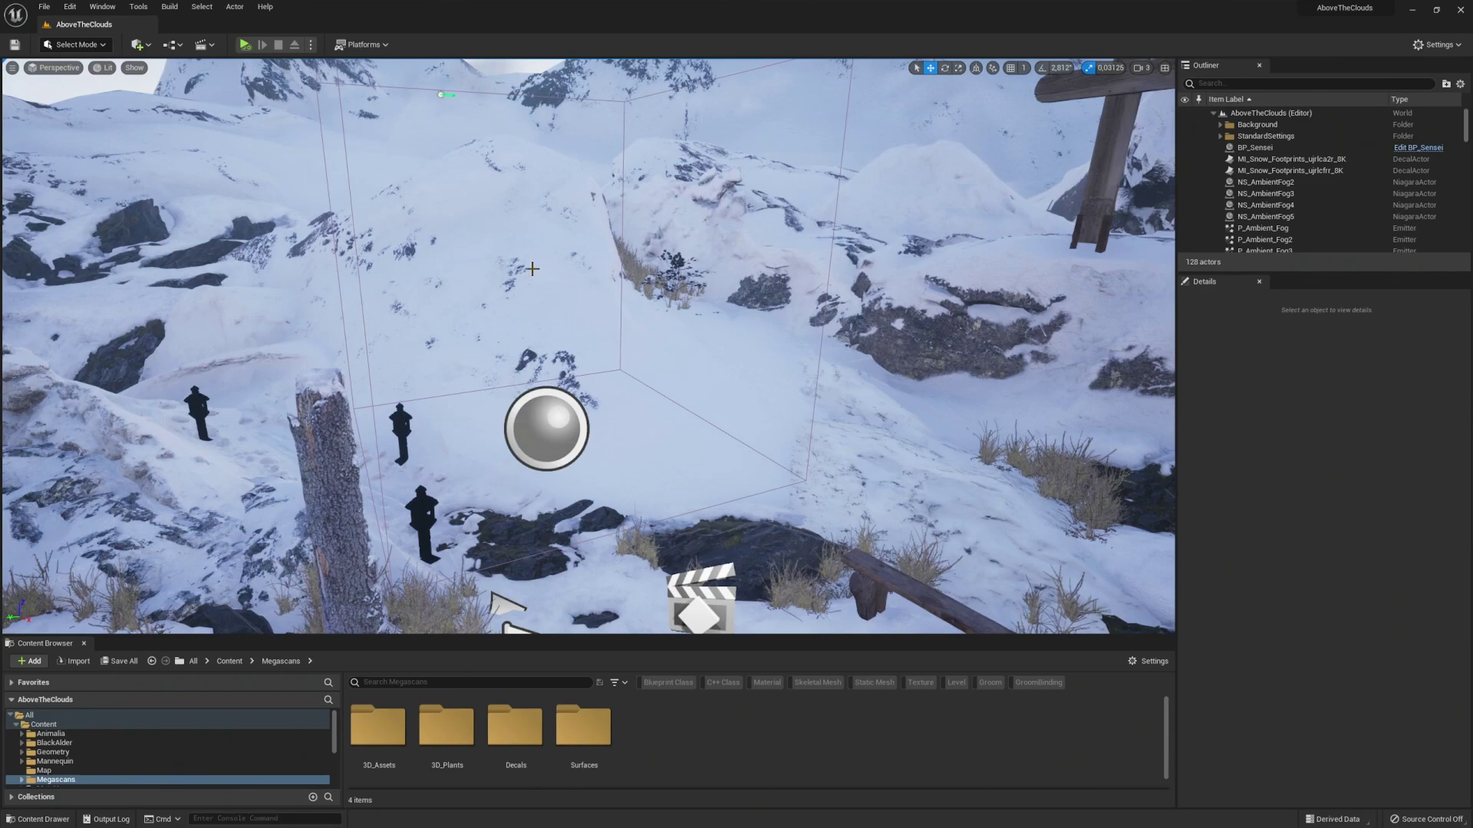
Set Dynamic Global Illumination Method to Lumen, accepting the Lumen Reflections and Mesh Distance Fields notices
click(67, 6)
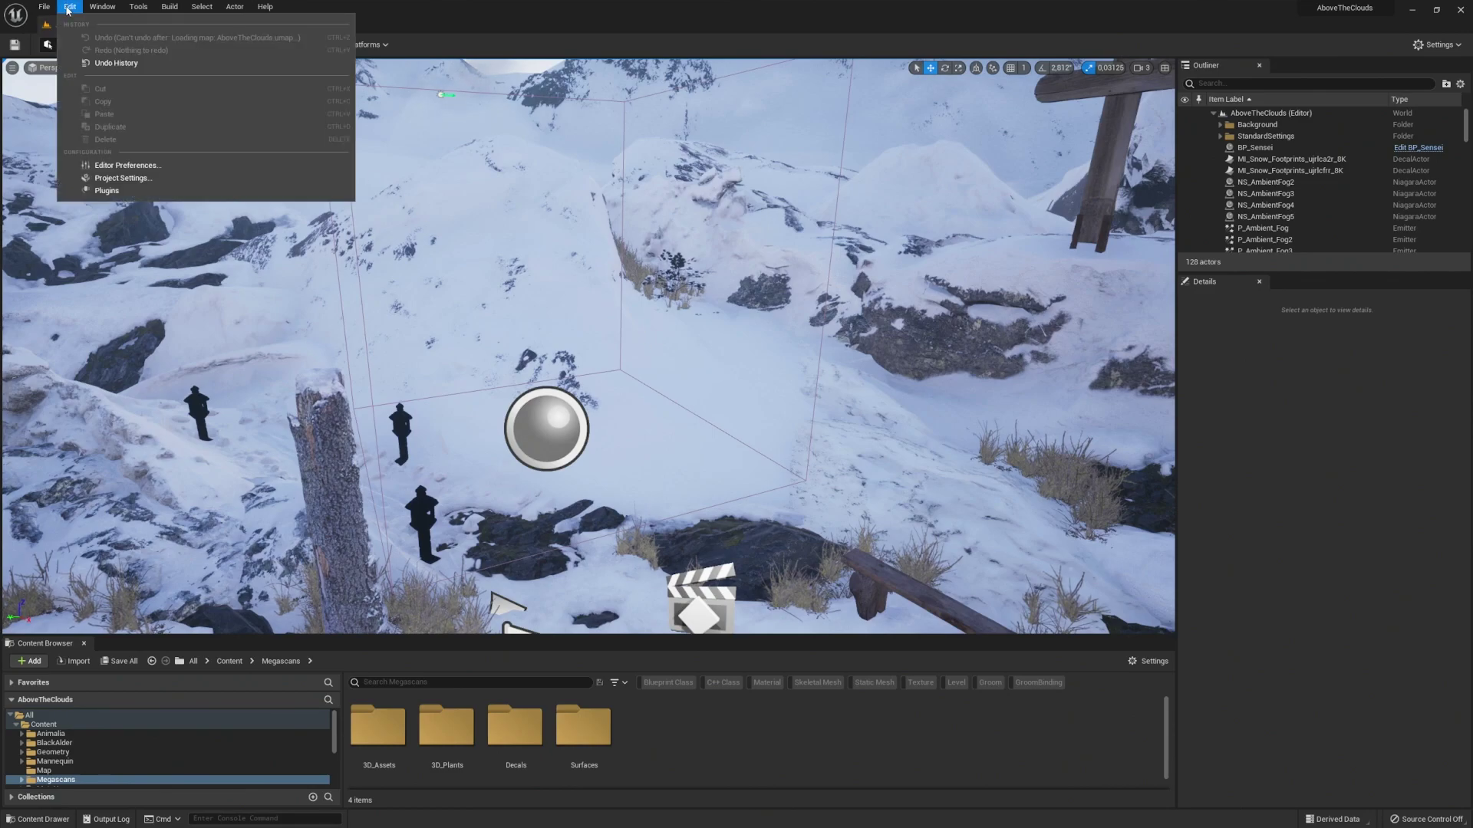
click(134, 178)
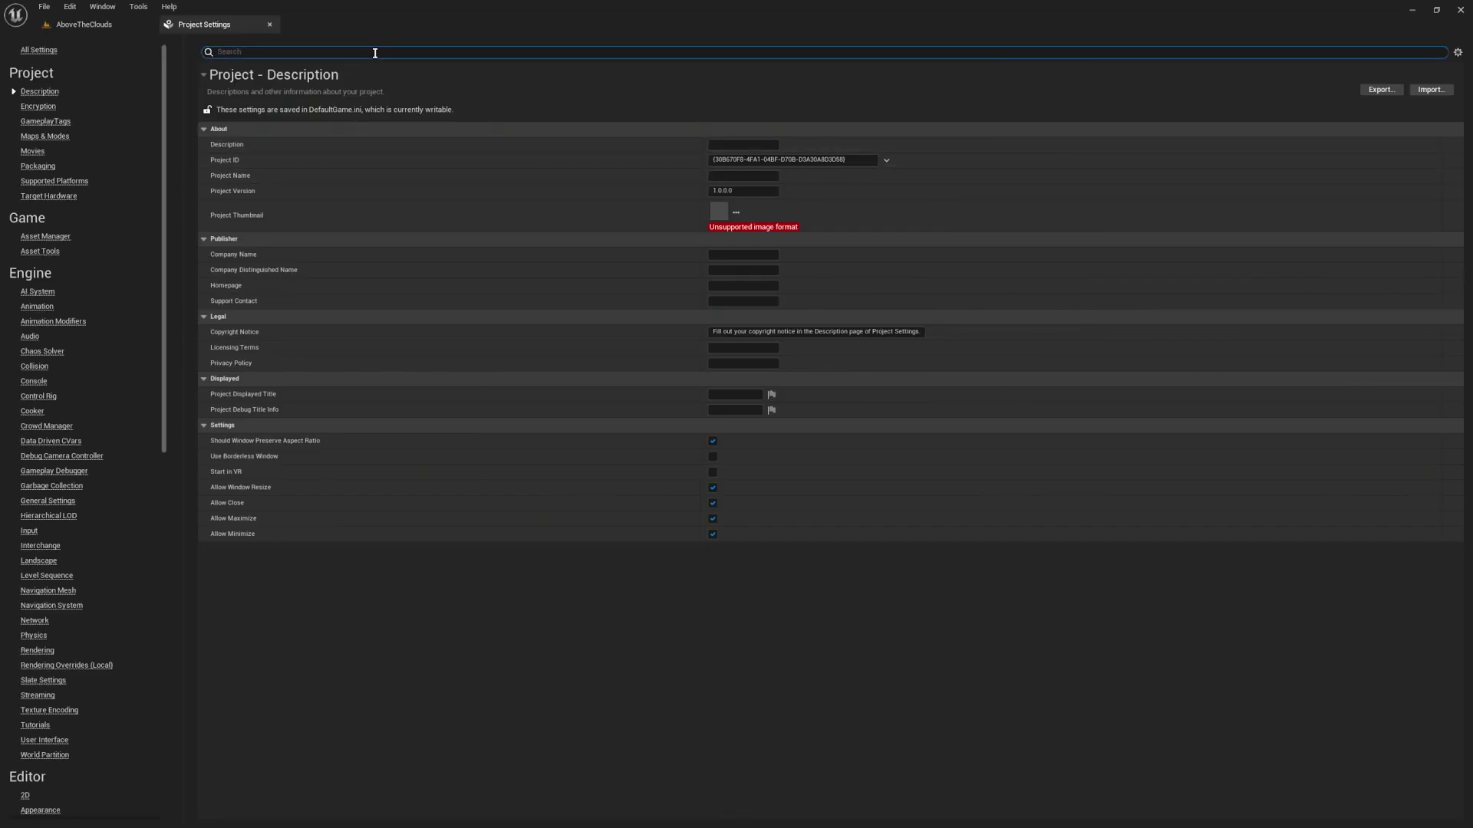
text(dynami)
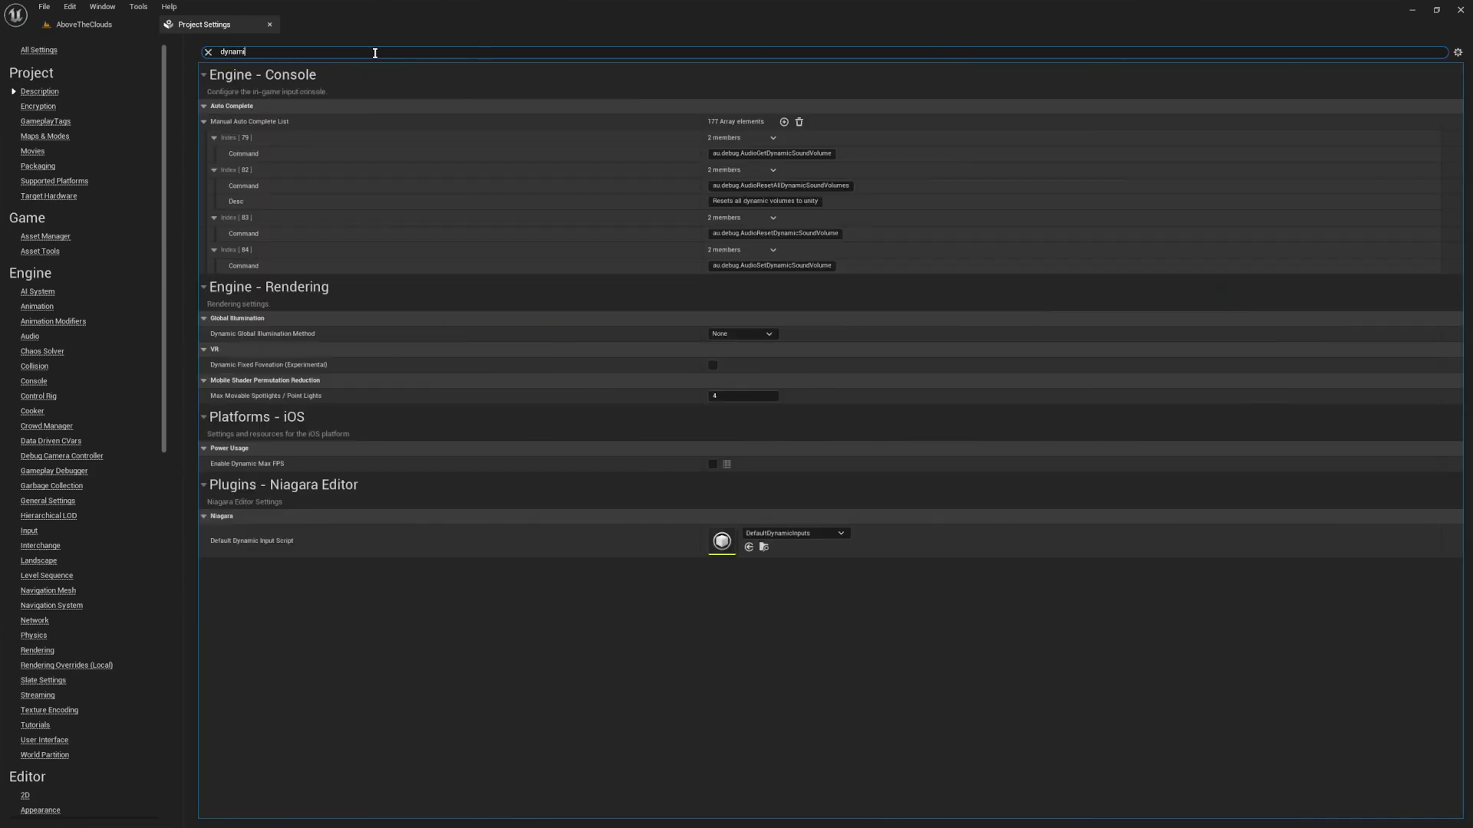
text(c global illumin)
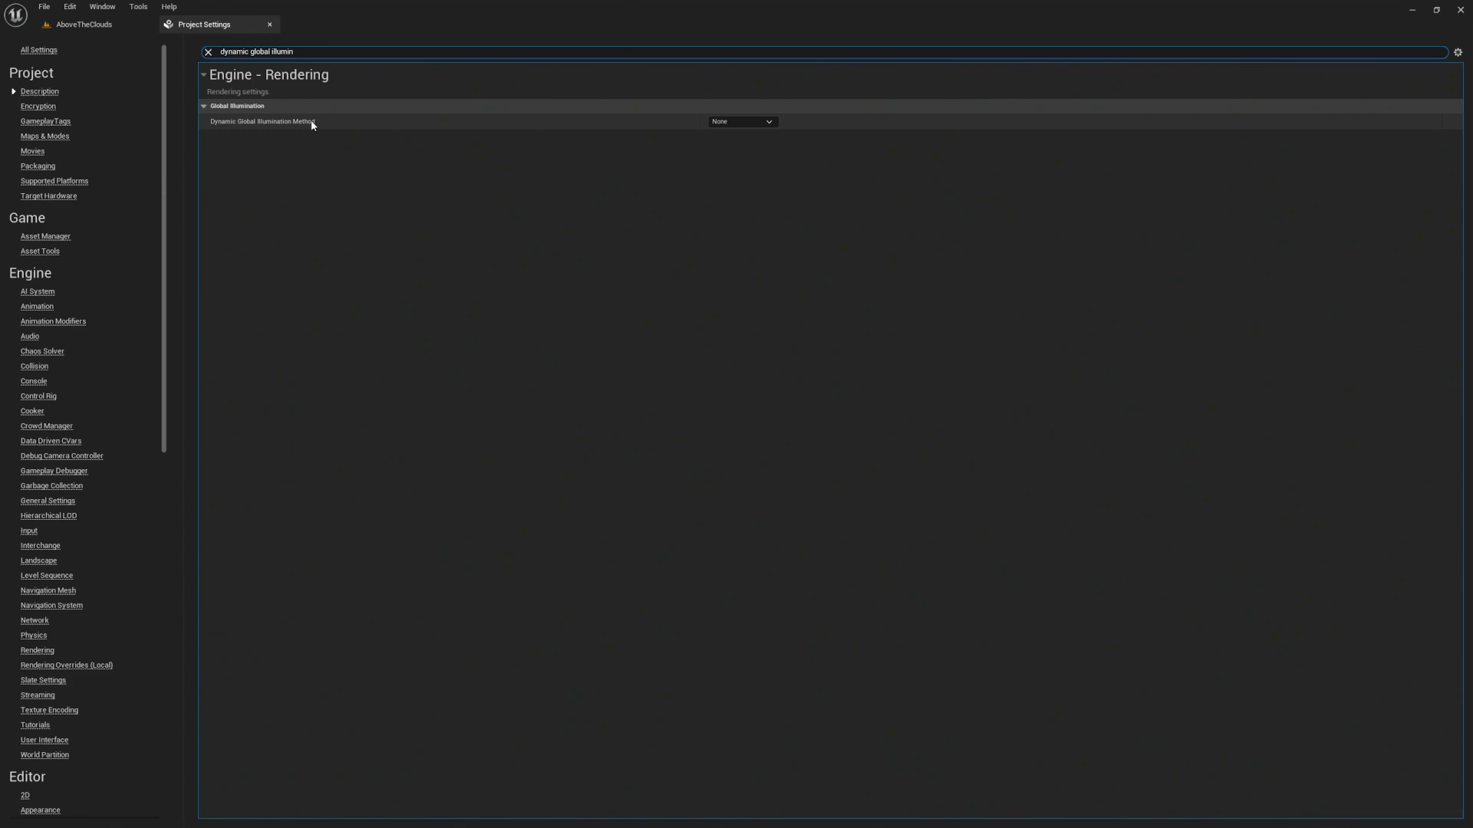
click(731, 121)
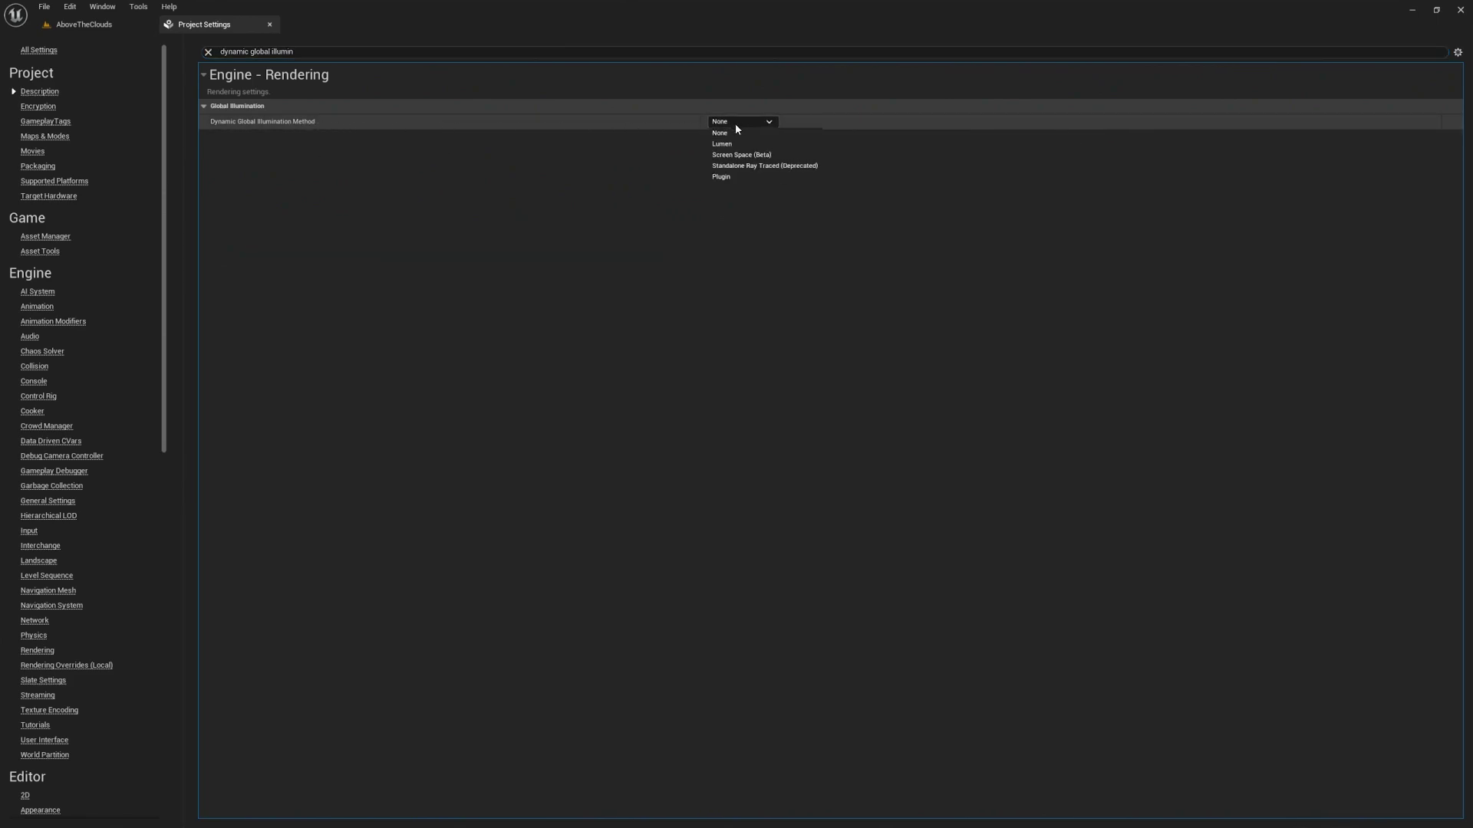
click(728, 144)
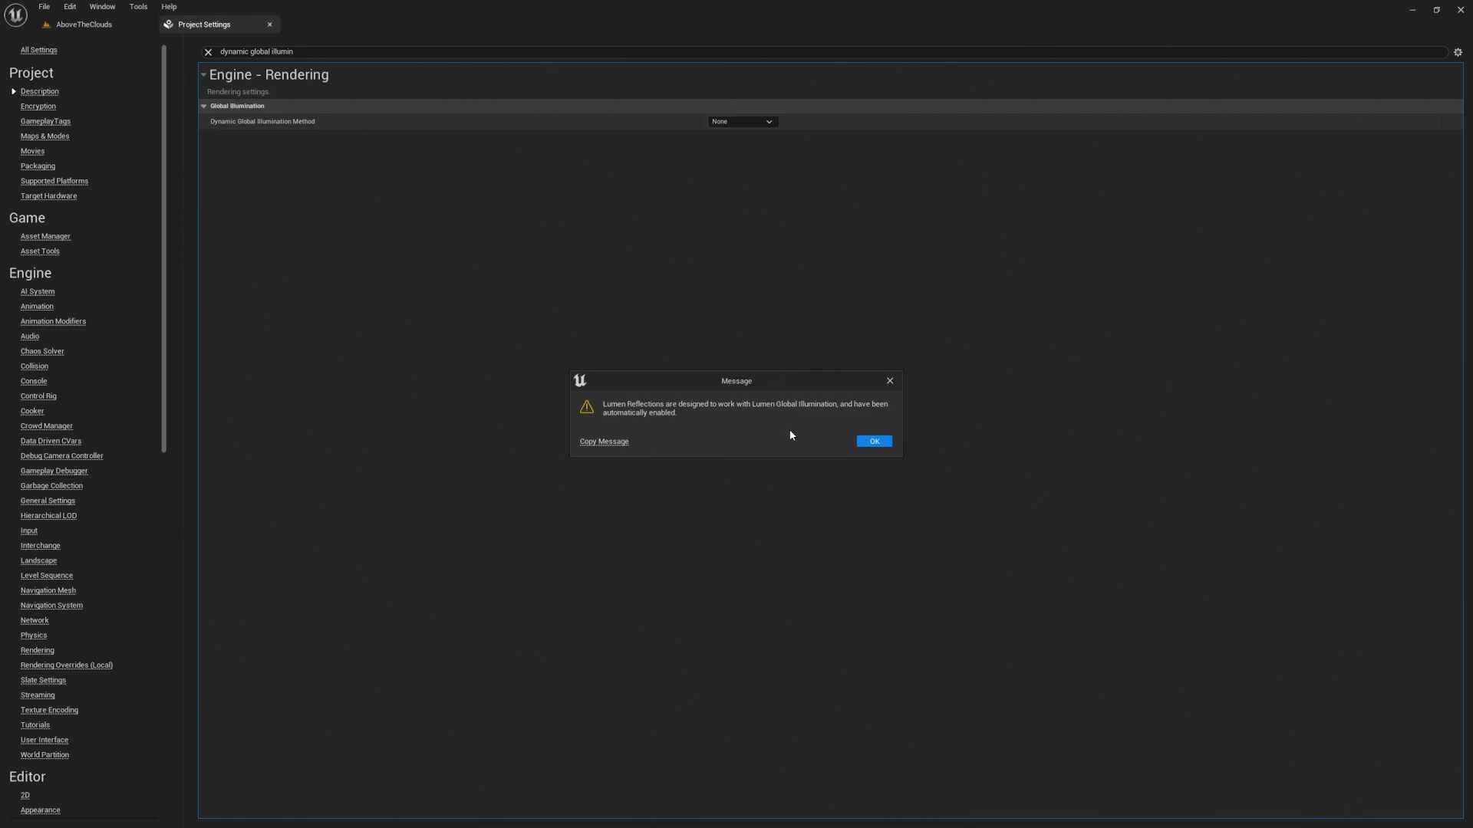
click(871, 445)
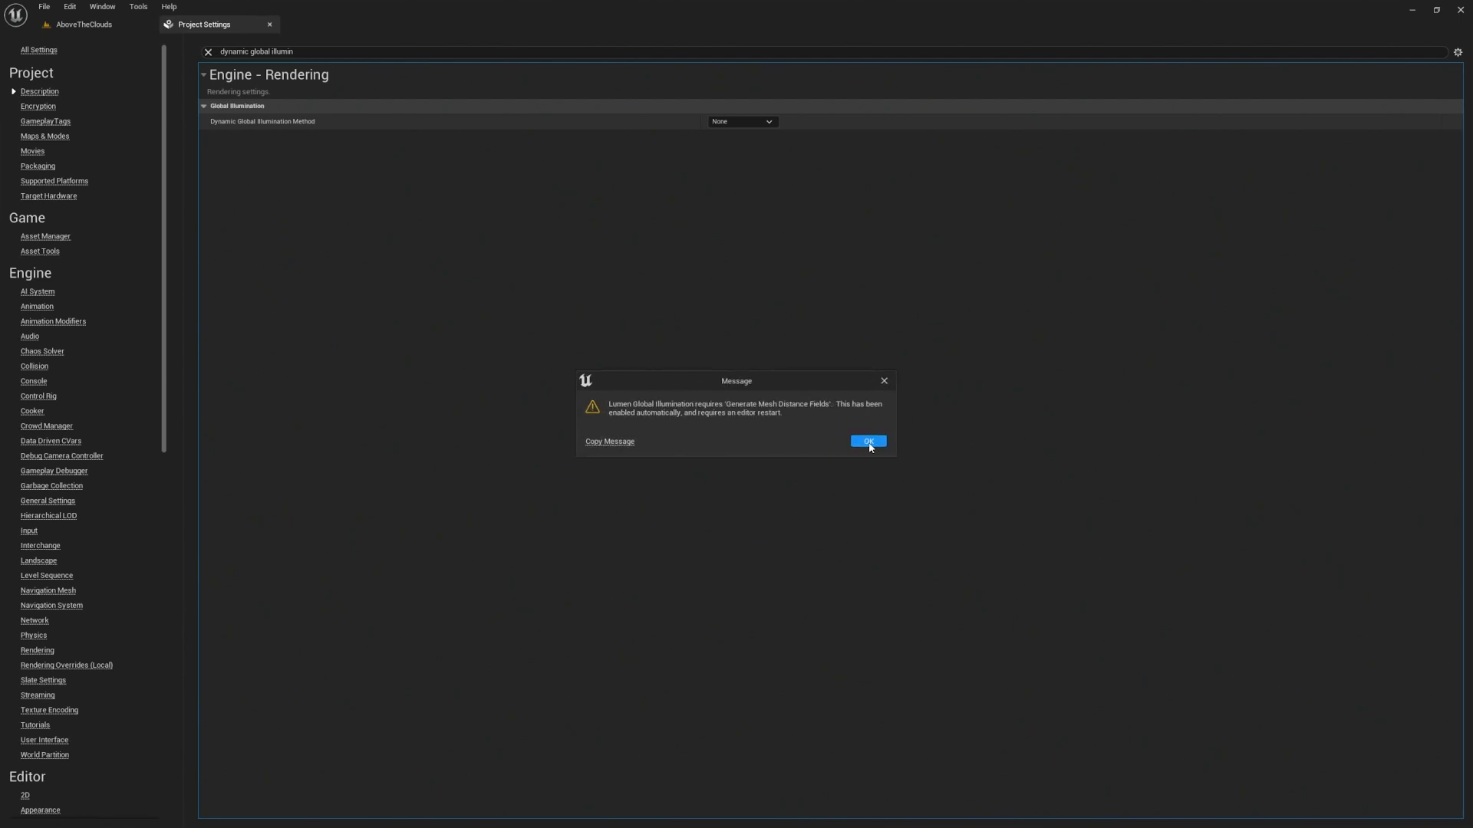
click(869, 443)
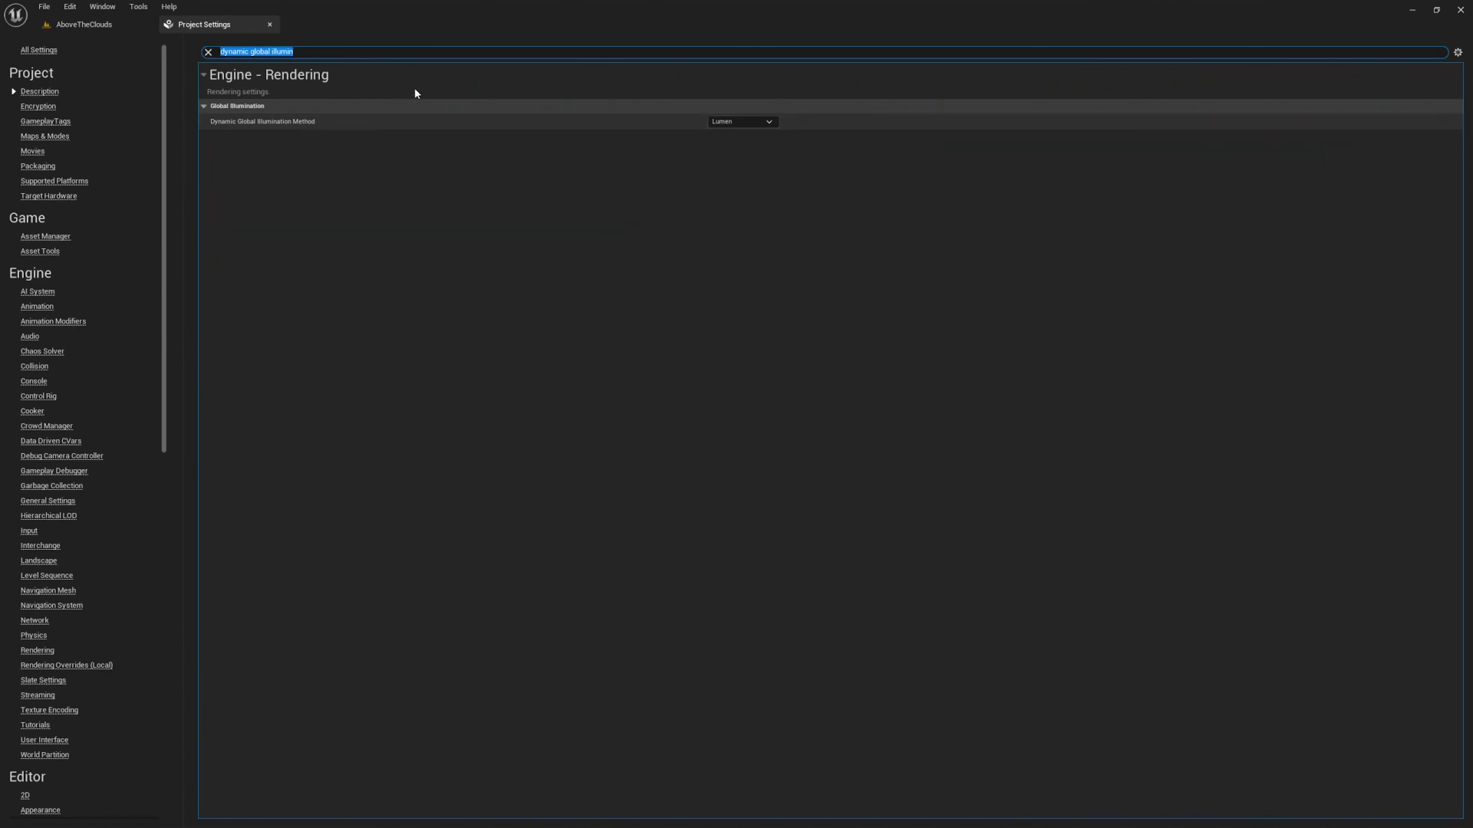
Check the 'reflection method' and 'generate mesh distance fields' settings, then close Project Settings
click(367, 52)
key(ctrl+a)
key(BackSpace)
text(reflectio)
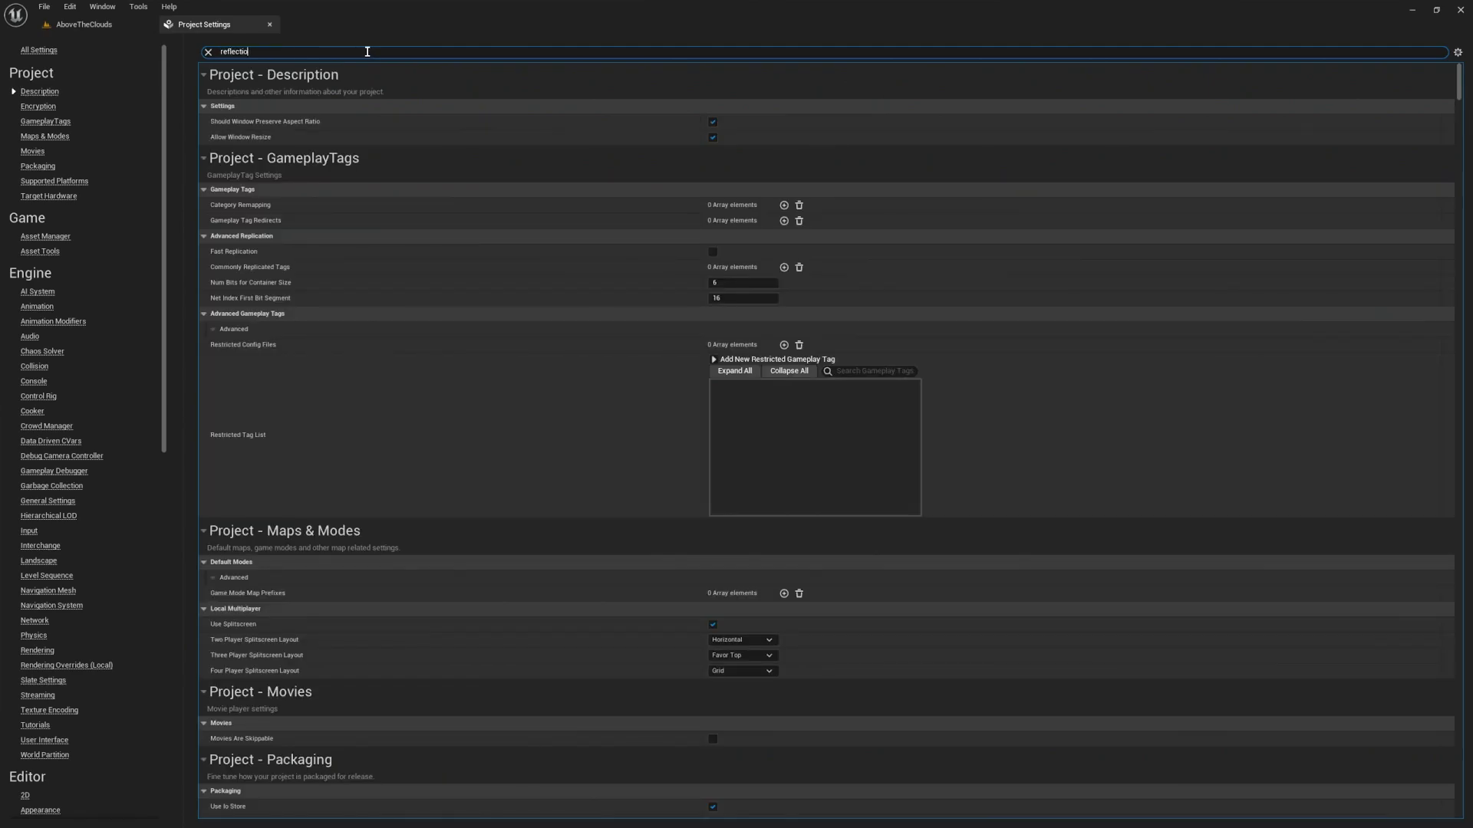
text(n method)
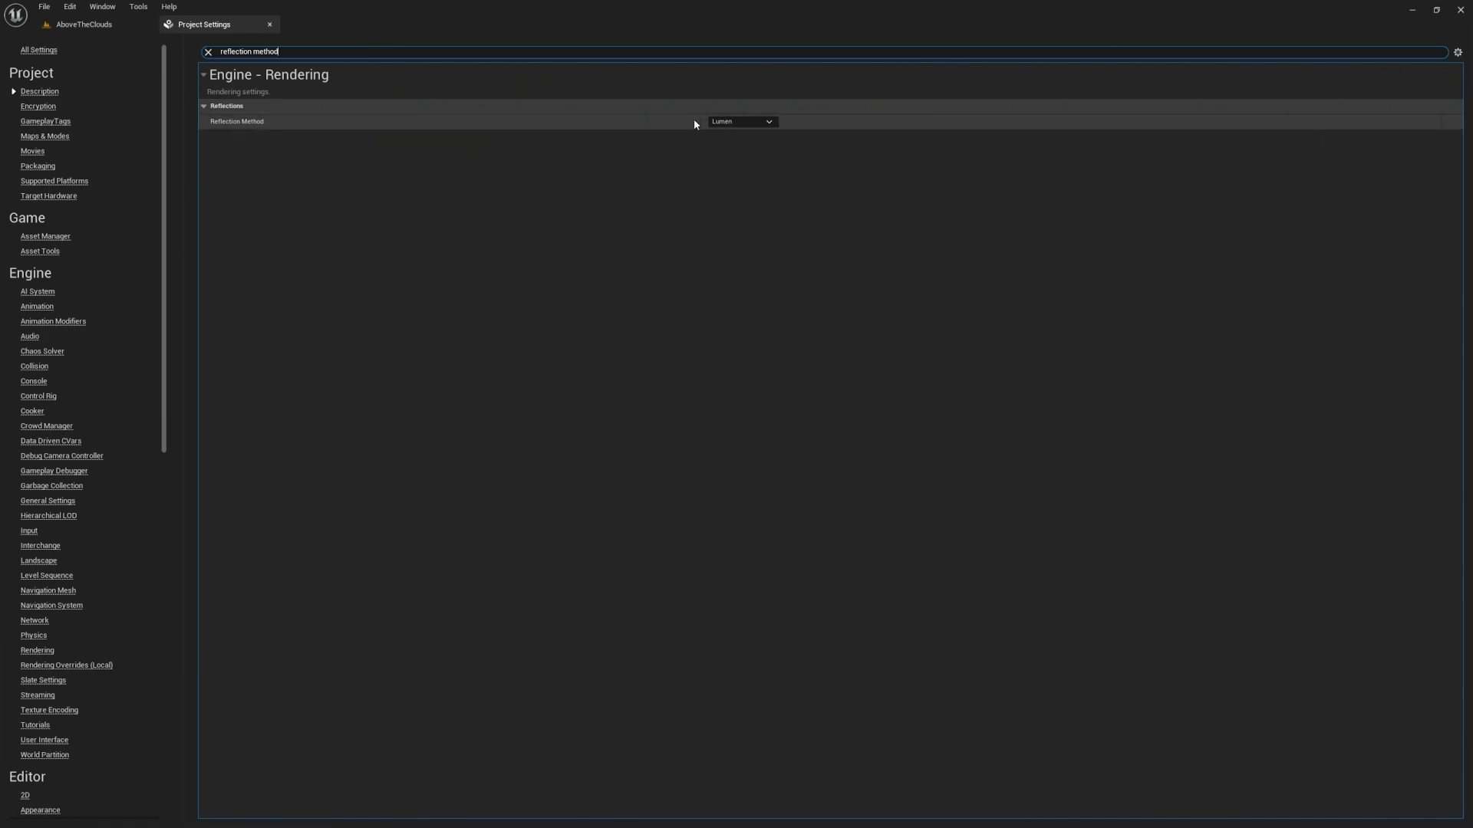
key(ctrl+a)
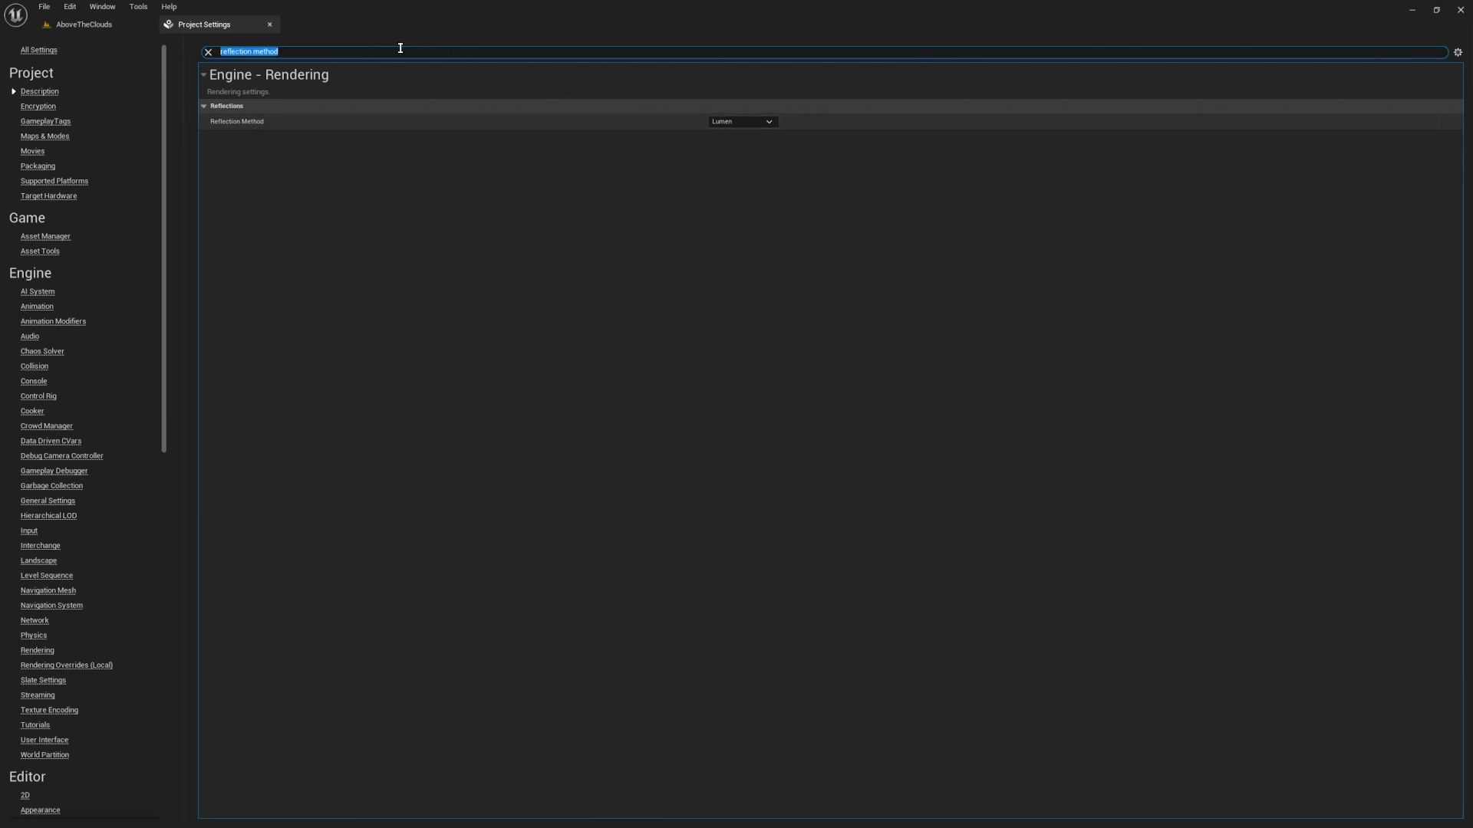
text(generate mesh dist)
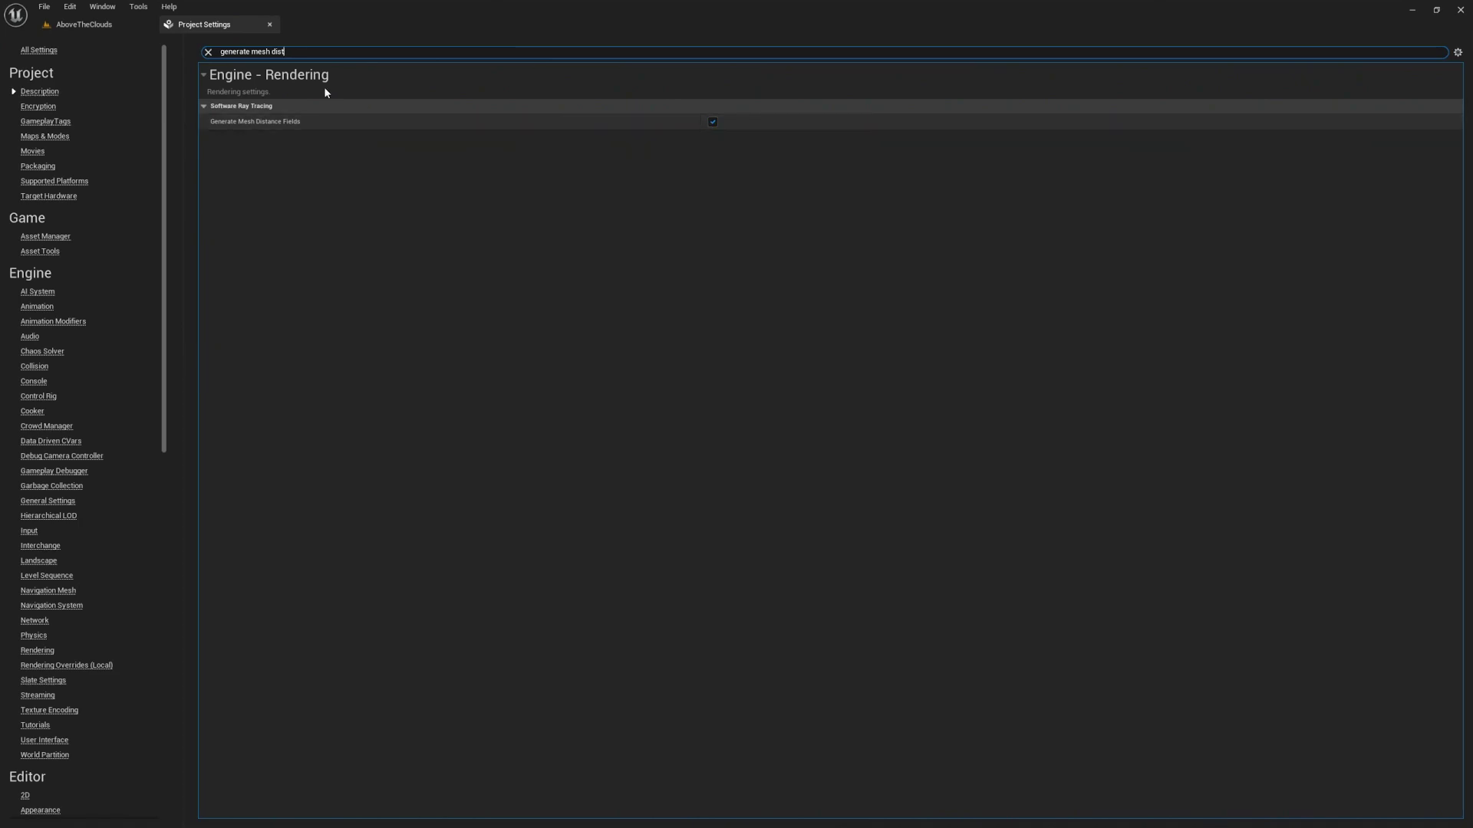
click(269, 25)
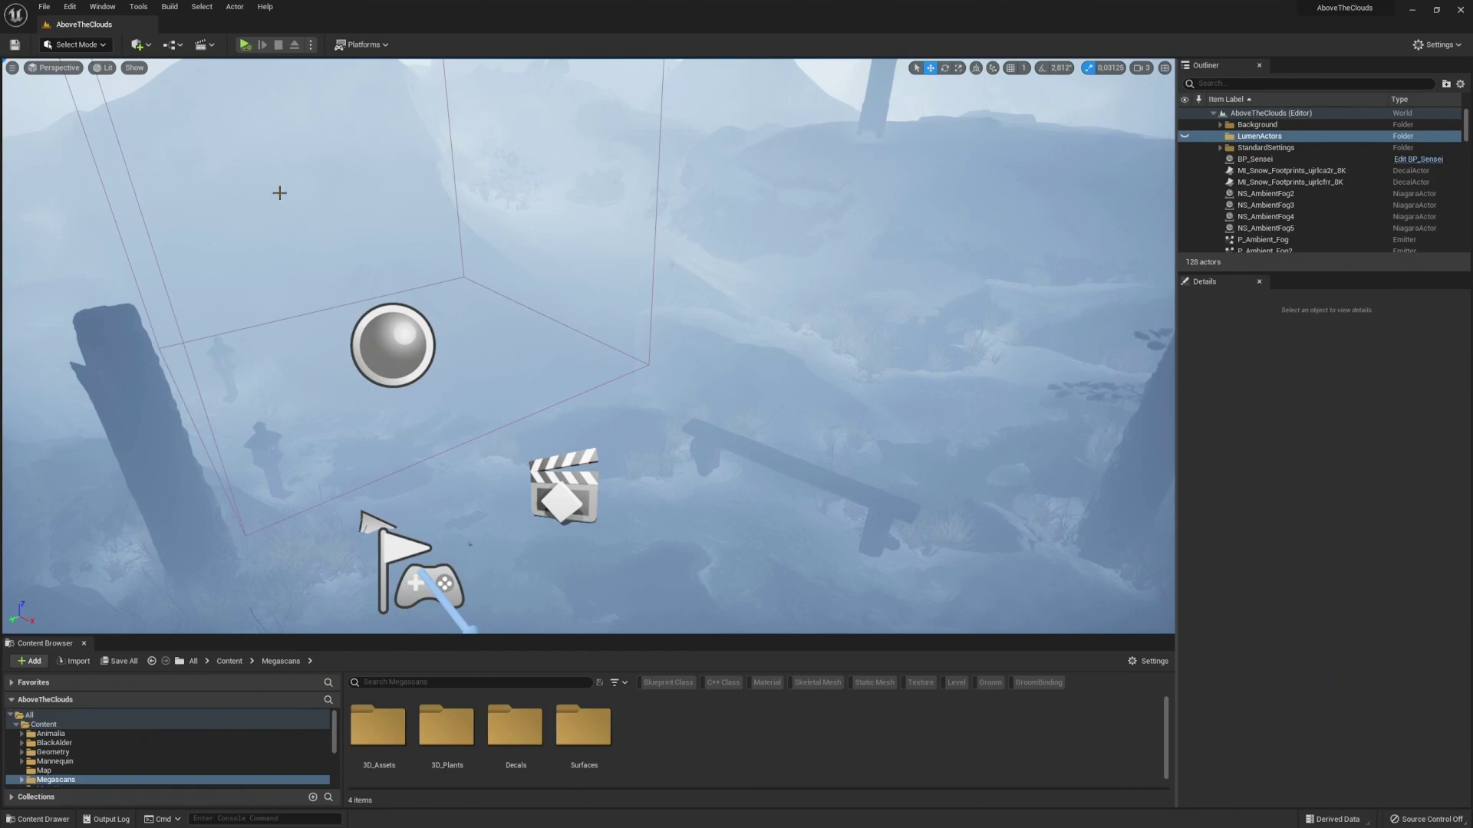
Place a Sky Atmosphere from Quick Add > Visual Effects
click(138, 45)
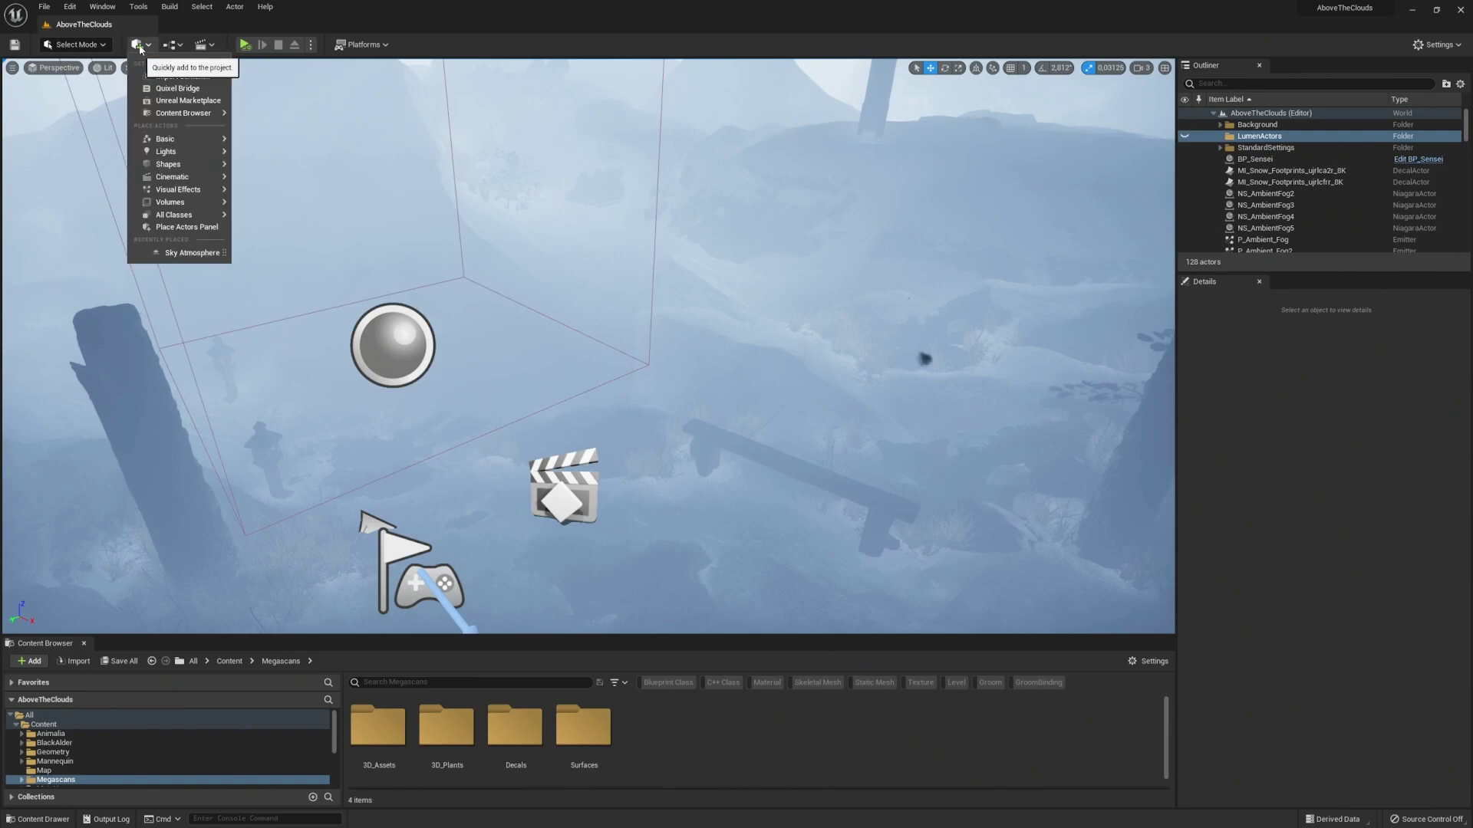
mouse_move(176, 151)
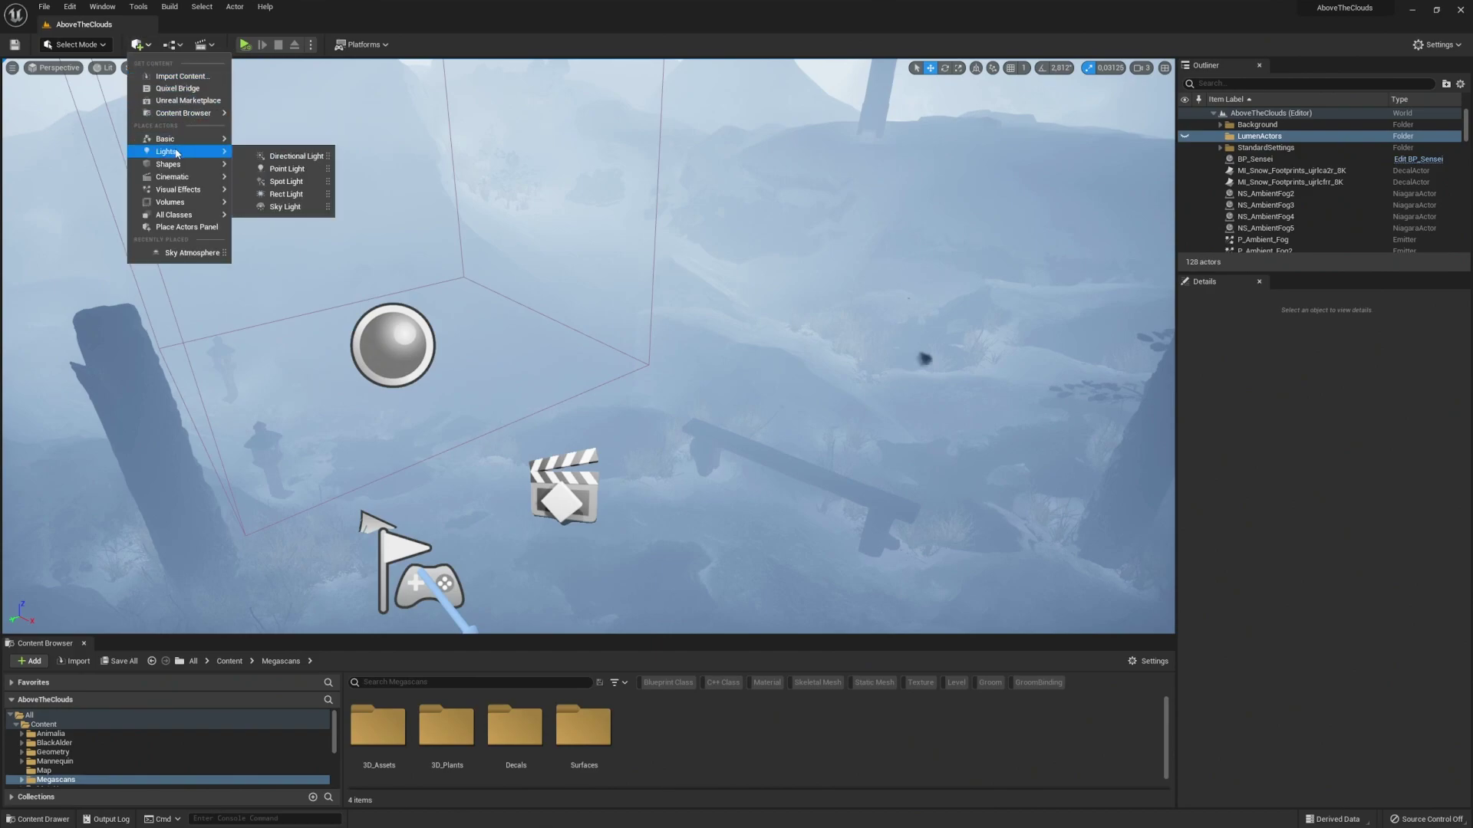
mouse_move(214, 192)
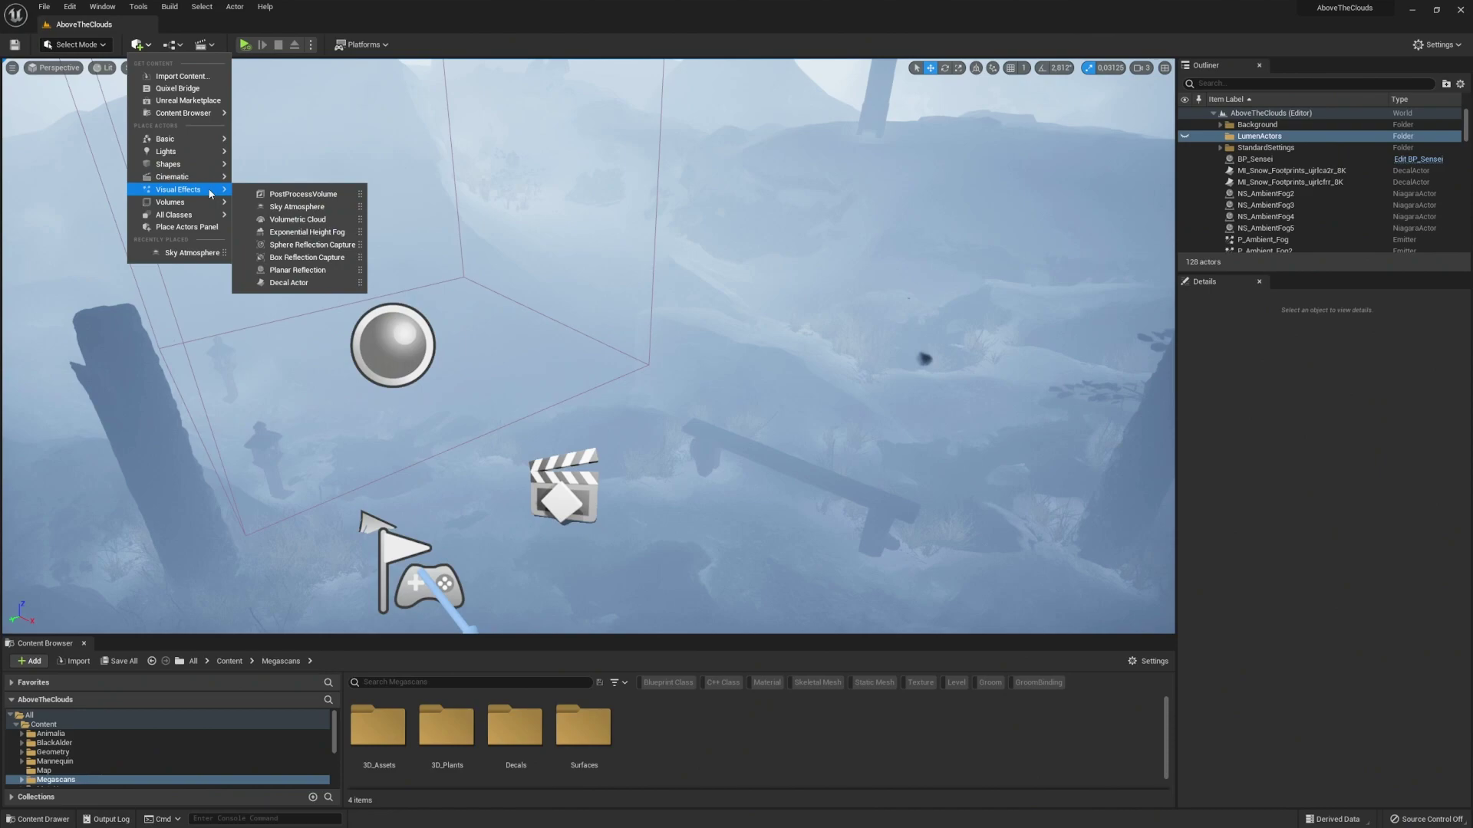
click(303, 207)
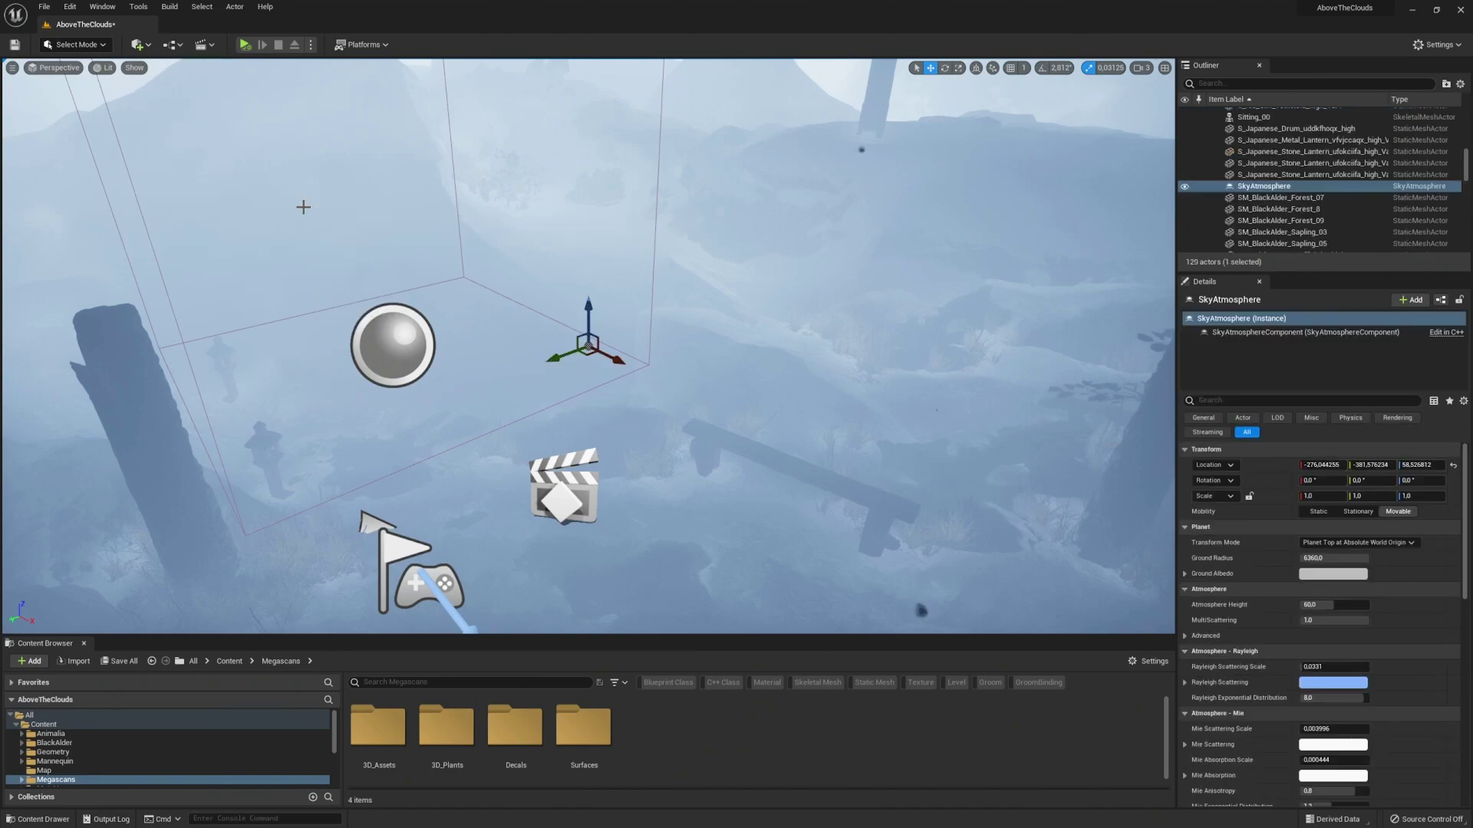
Move the SkyAtmosphere into the LumenActors folder and select it there
right_click(1267, 186)
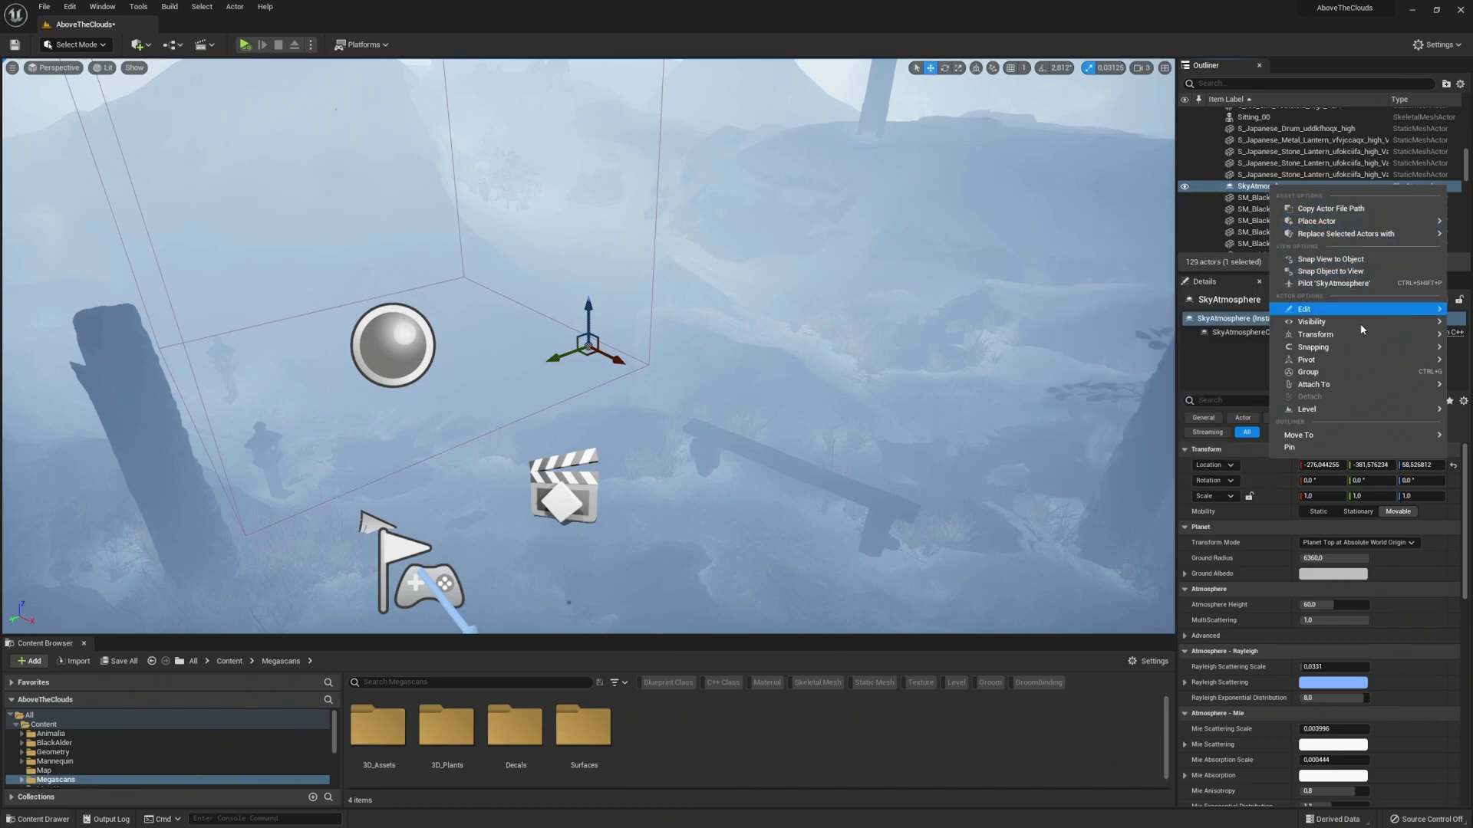
mouse_move(1303, 435)
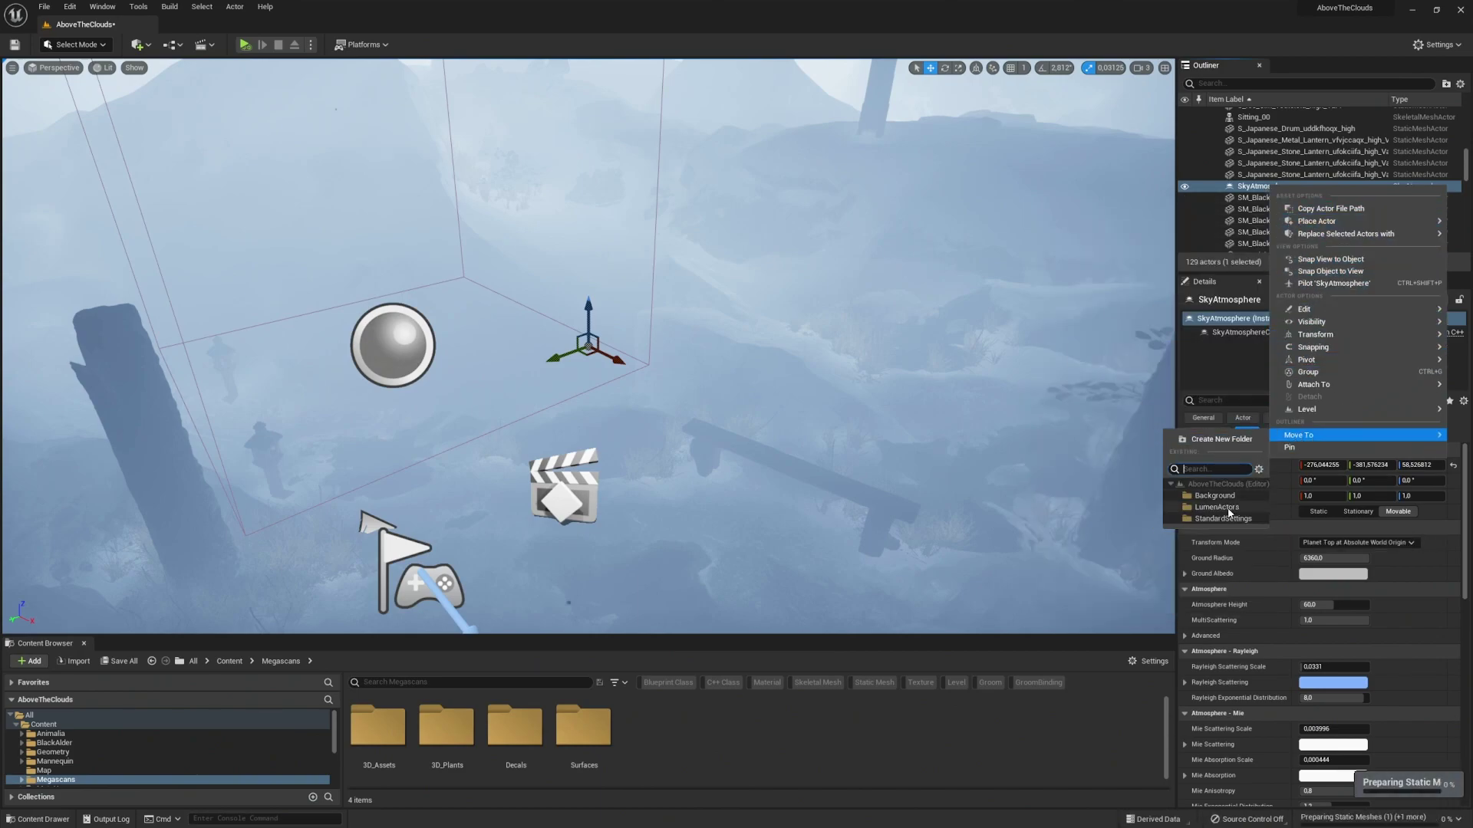
click(1217, 507)
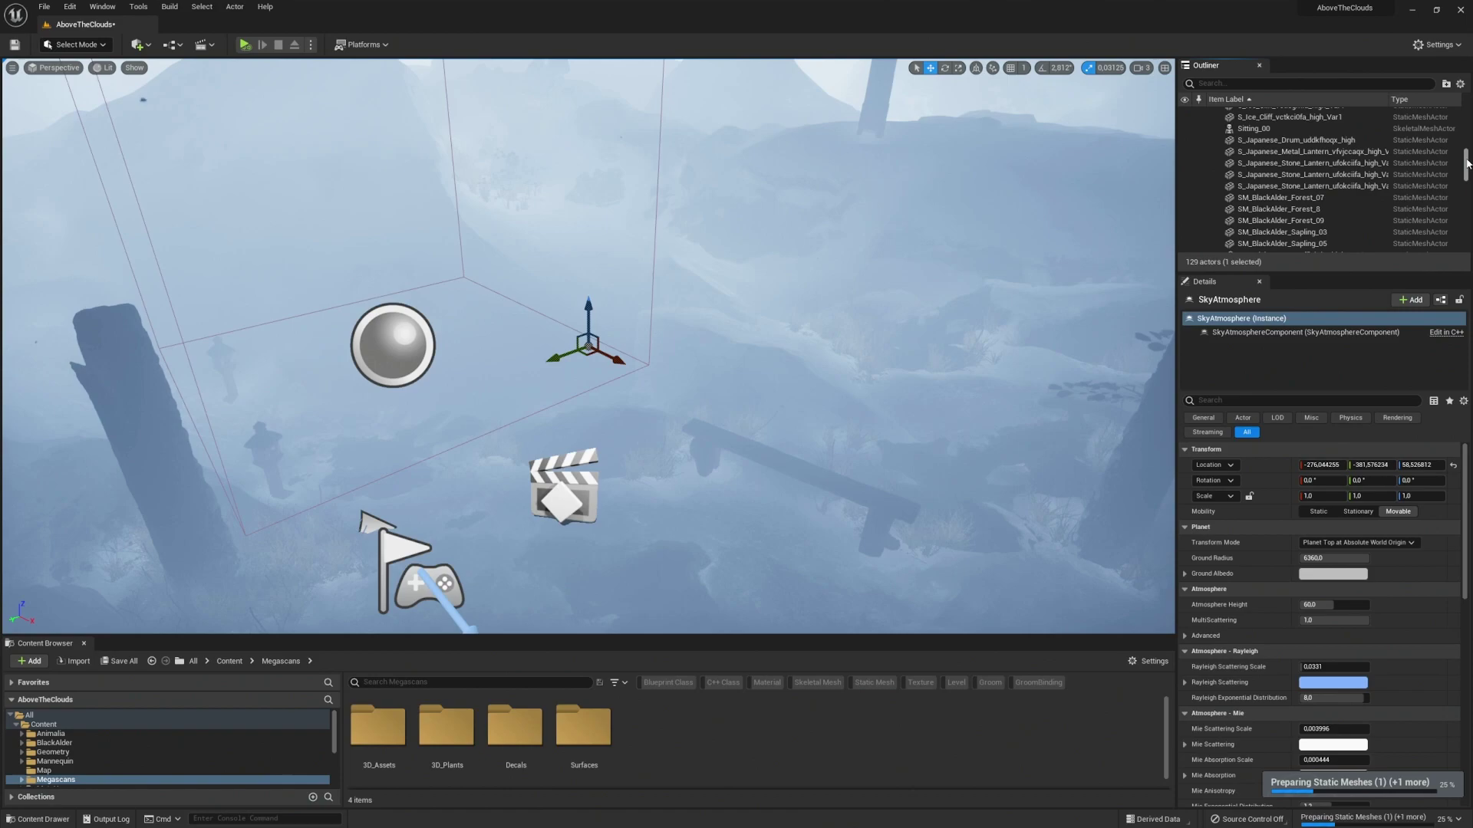
click(1270, 137)
click(1270, 148)
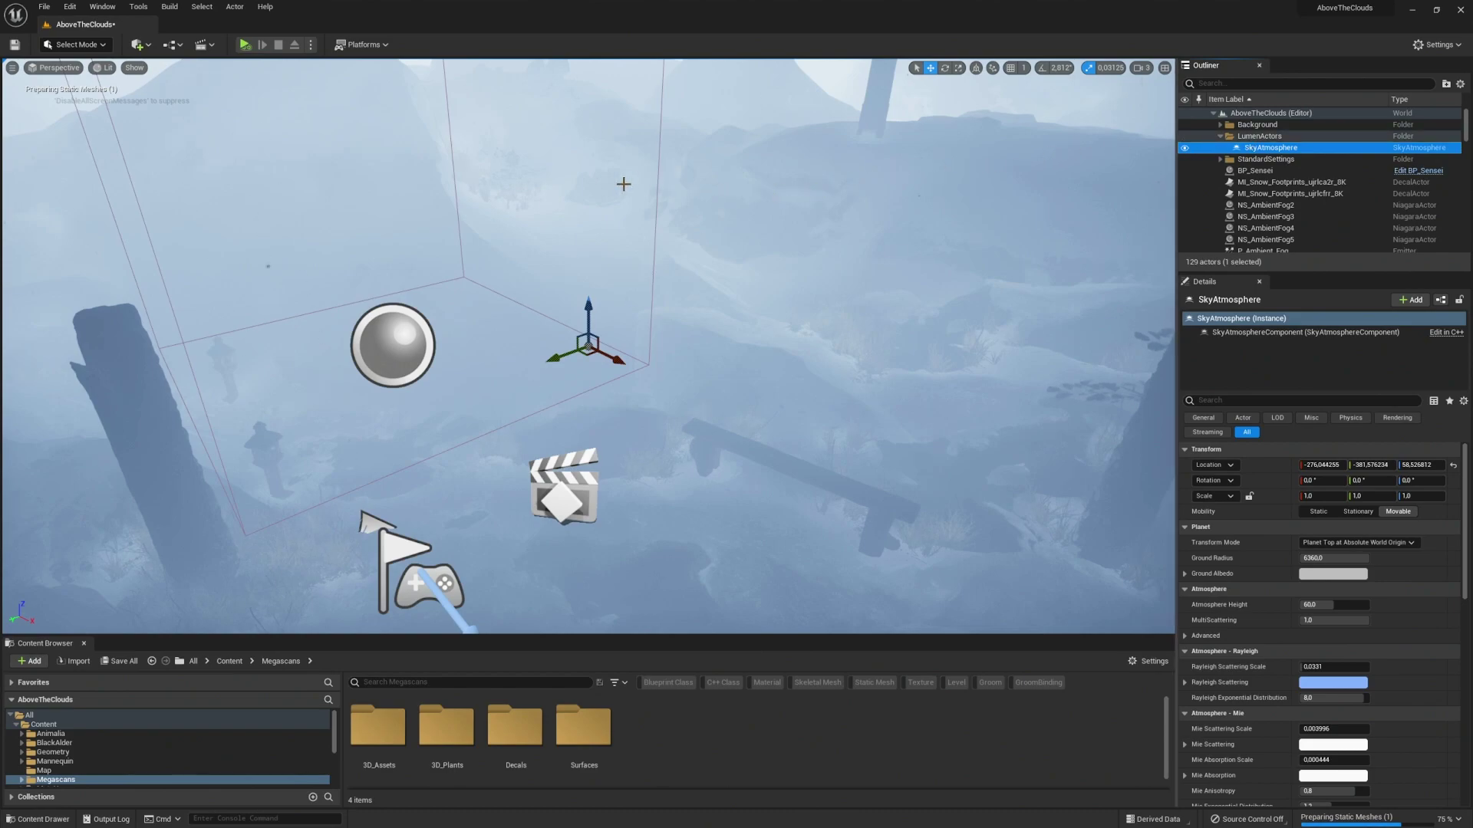
Place a Directional Light and drag it into the LumenActors folder, then deselect
click(142, 46)
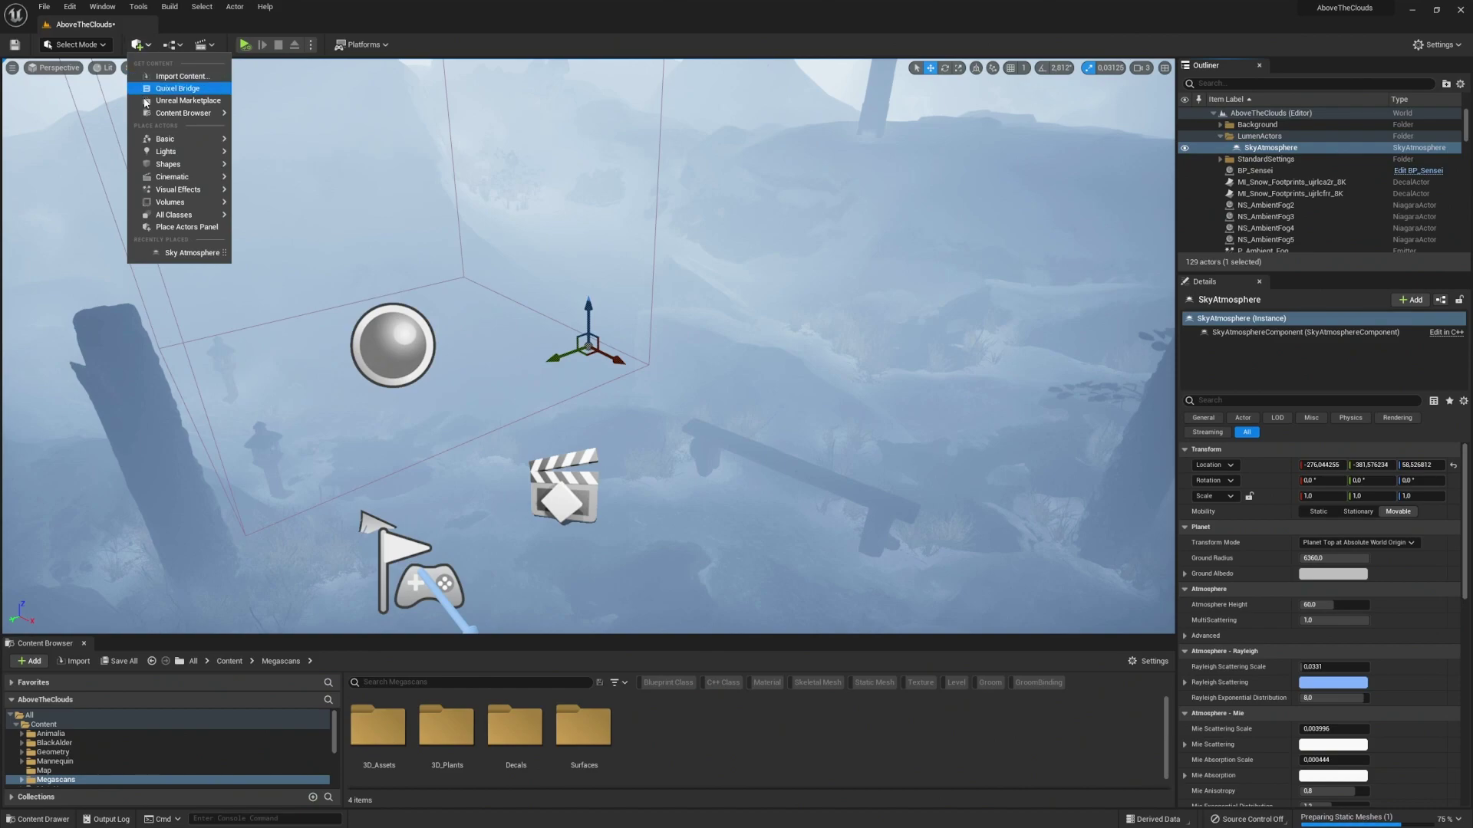
mouse_move(179, 153)
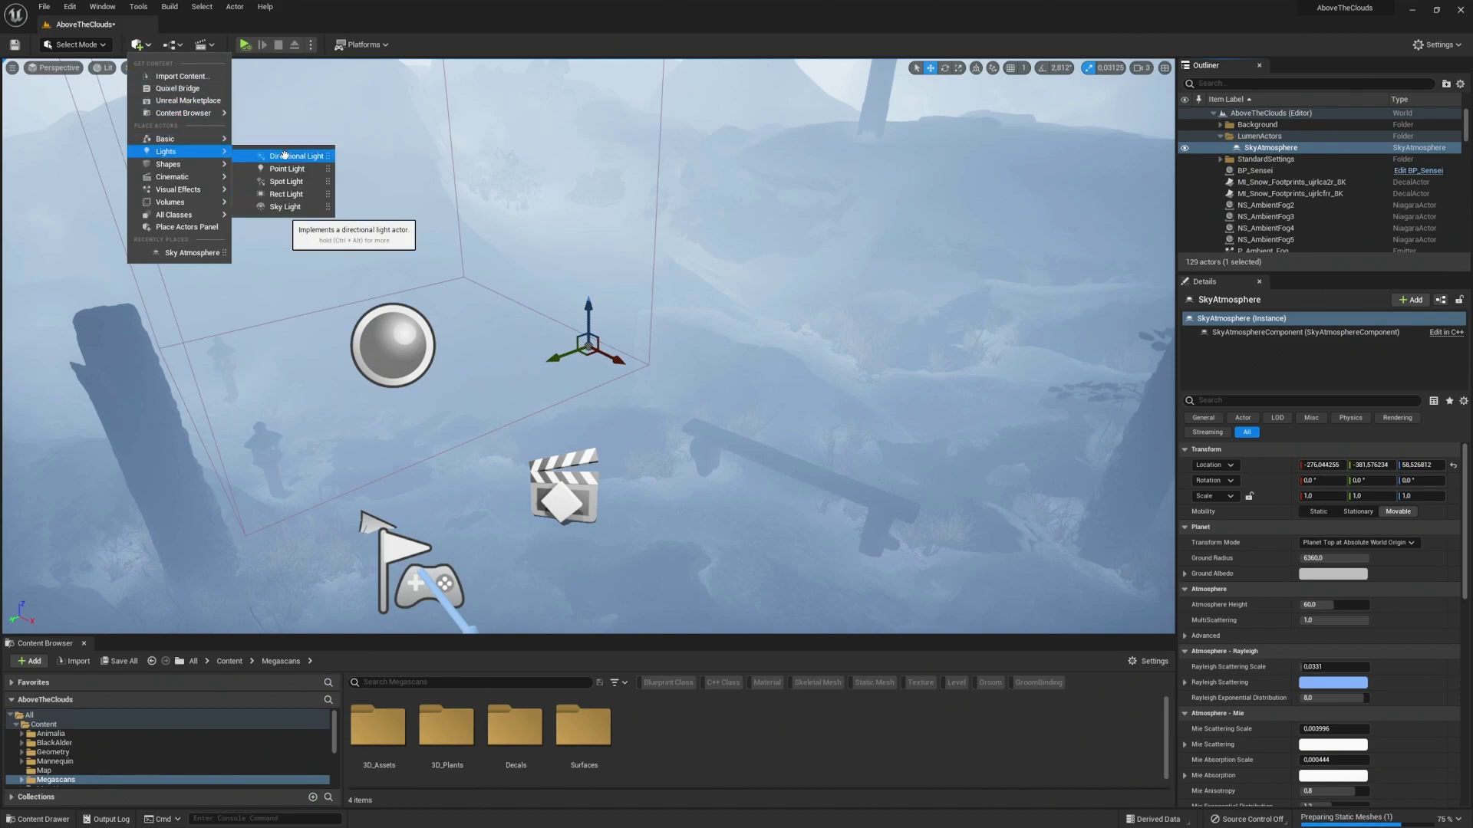
drag(280, 156, 372, 220)
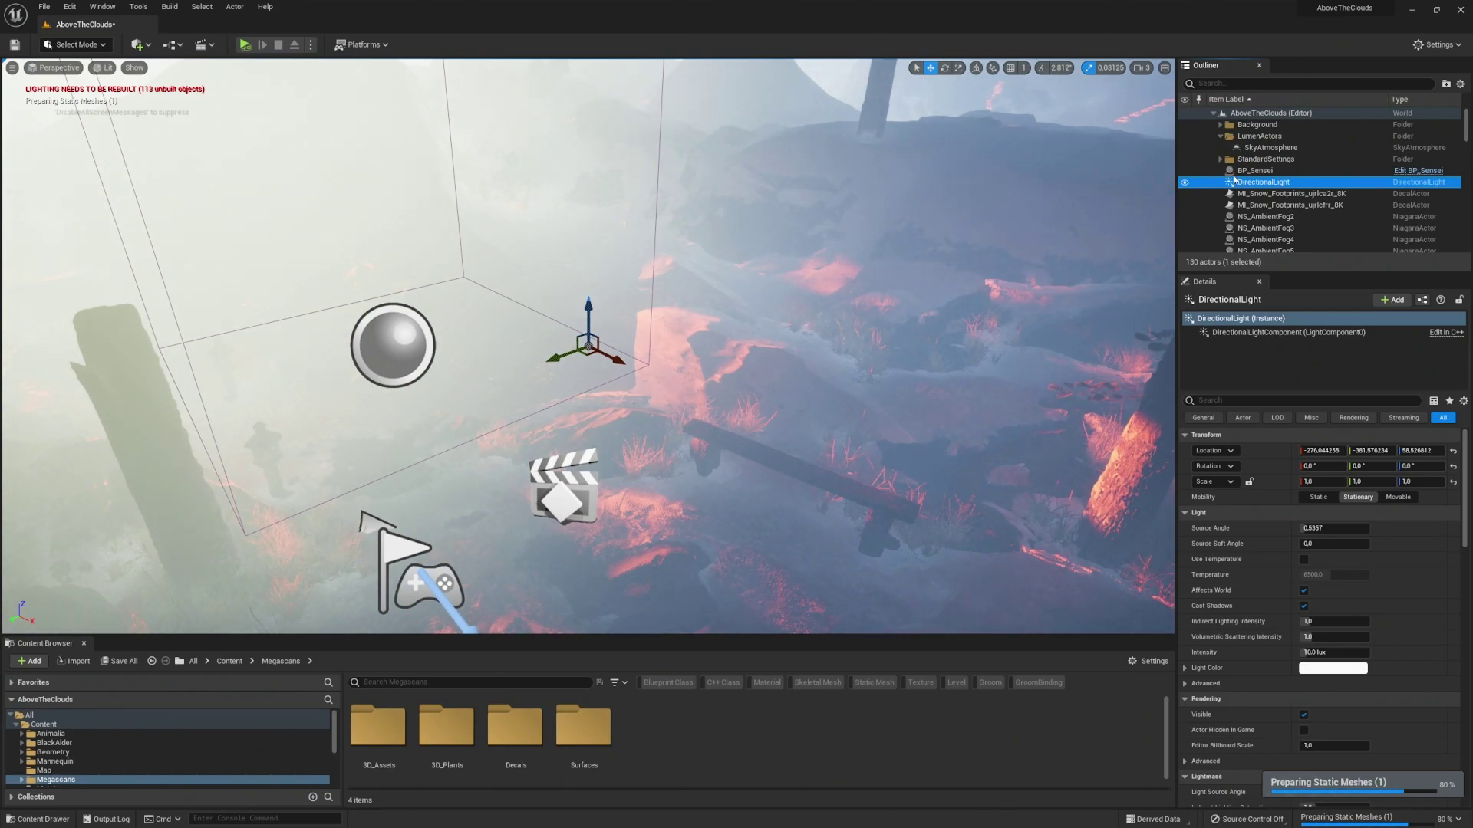
drag(1253, 185, 1258, 138)
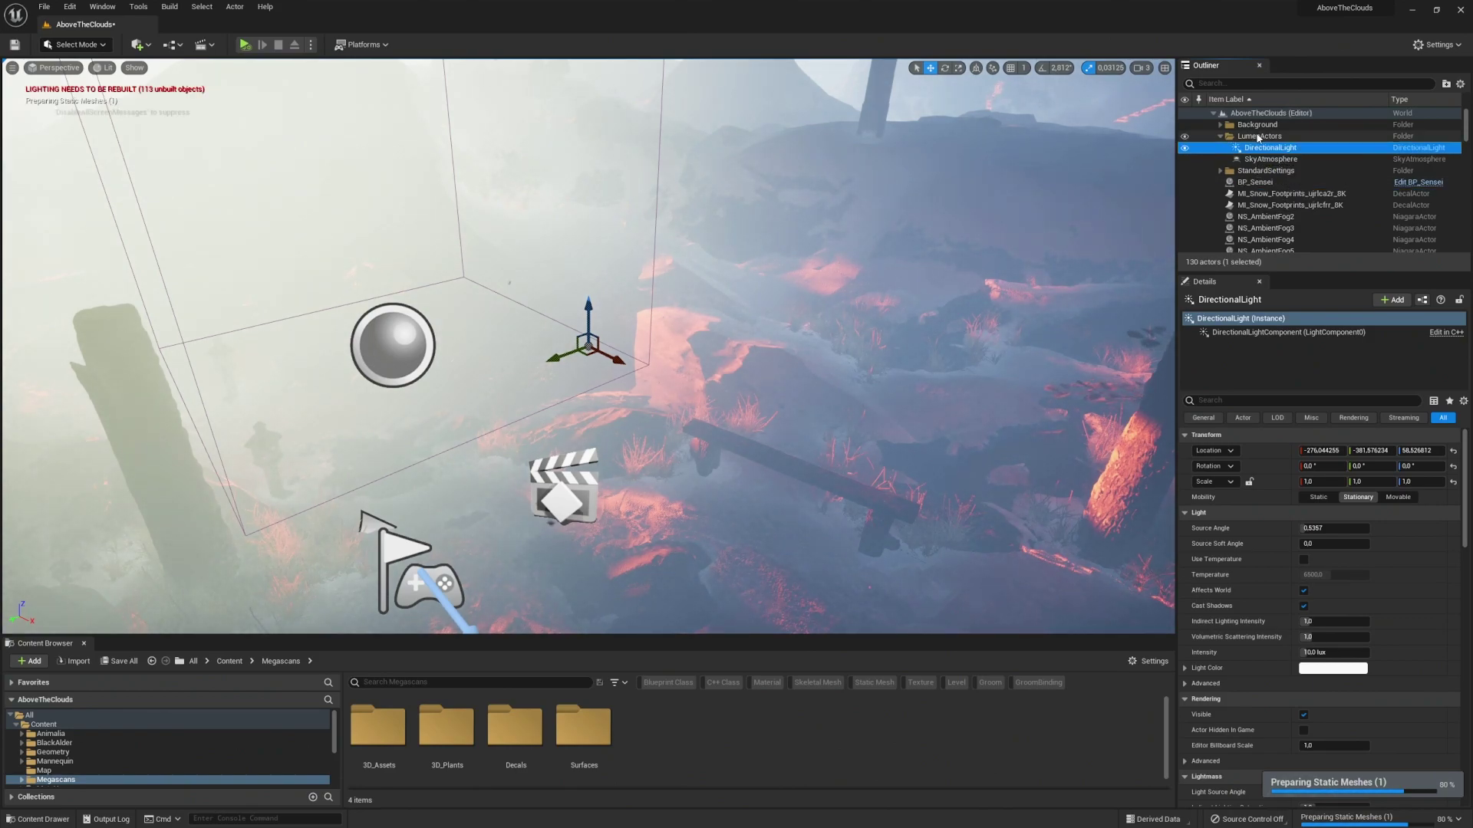
key(Escape)
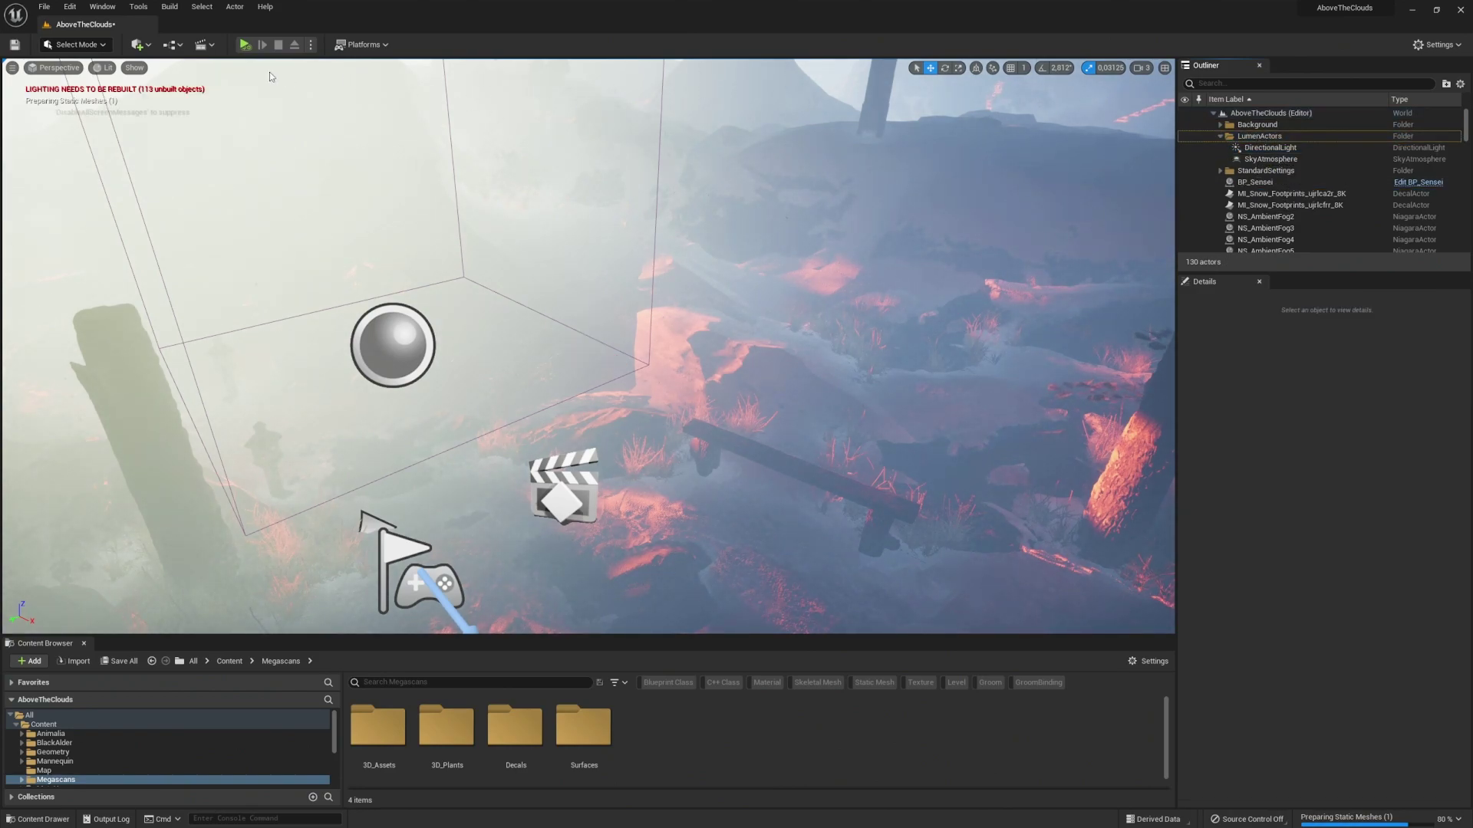
Add a Sky Light from Quick Add > Lights
click(139, 46)
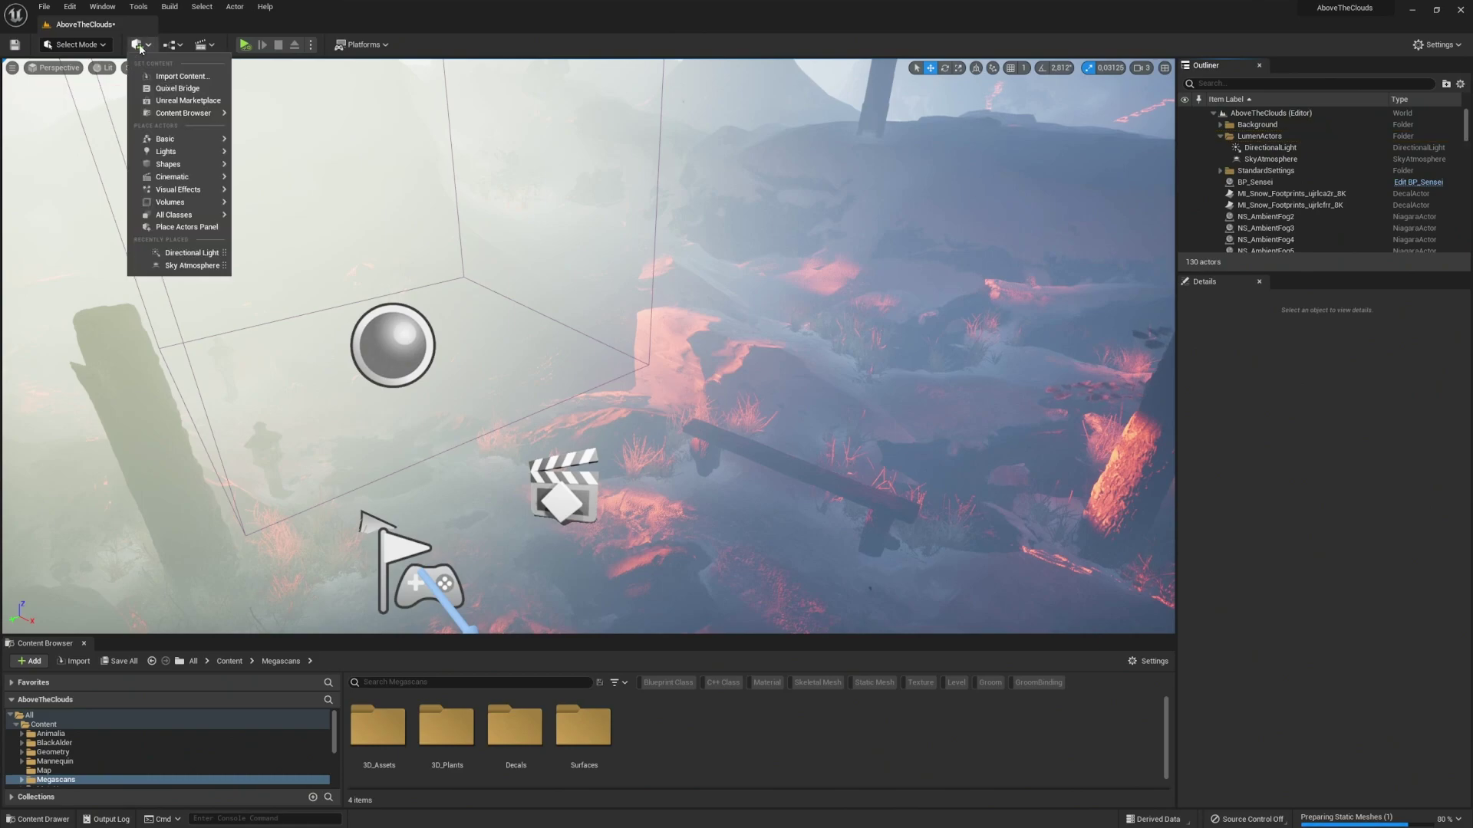
mouse_move(180, 153)
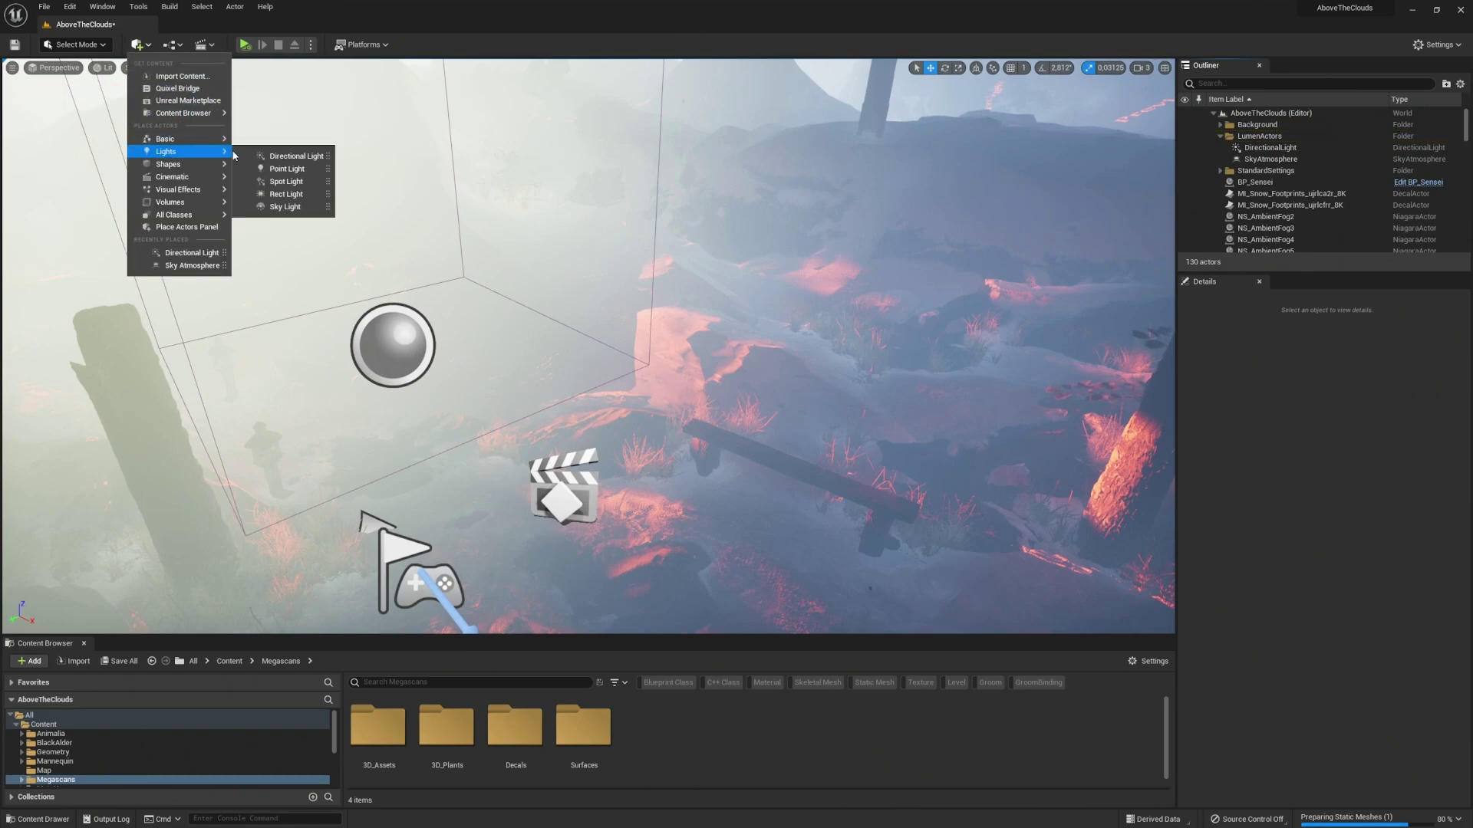
click(301, 207)
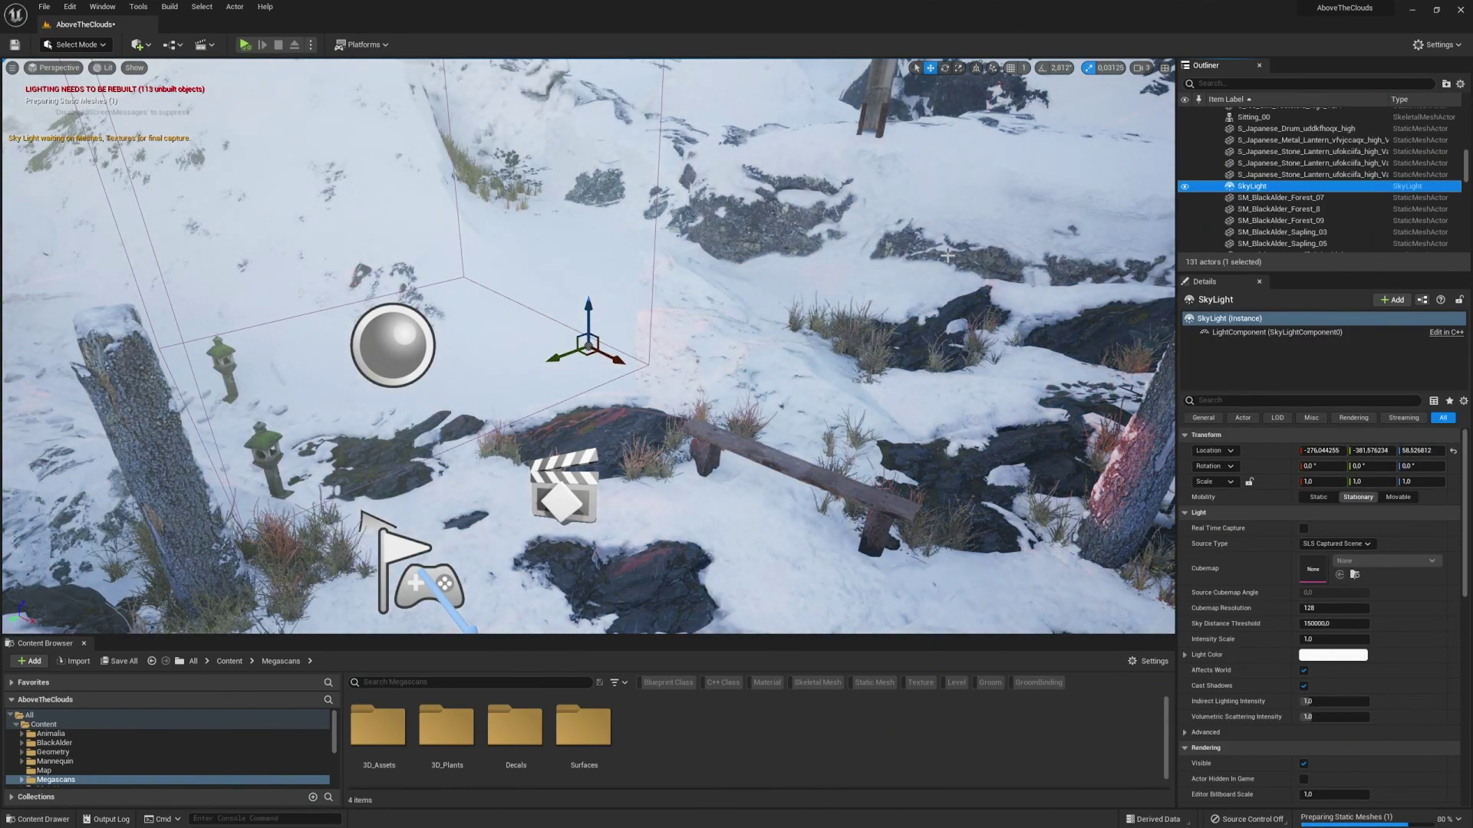
Move the SkyLight into the LumenActors folder
right_click(1288, 205)
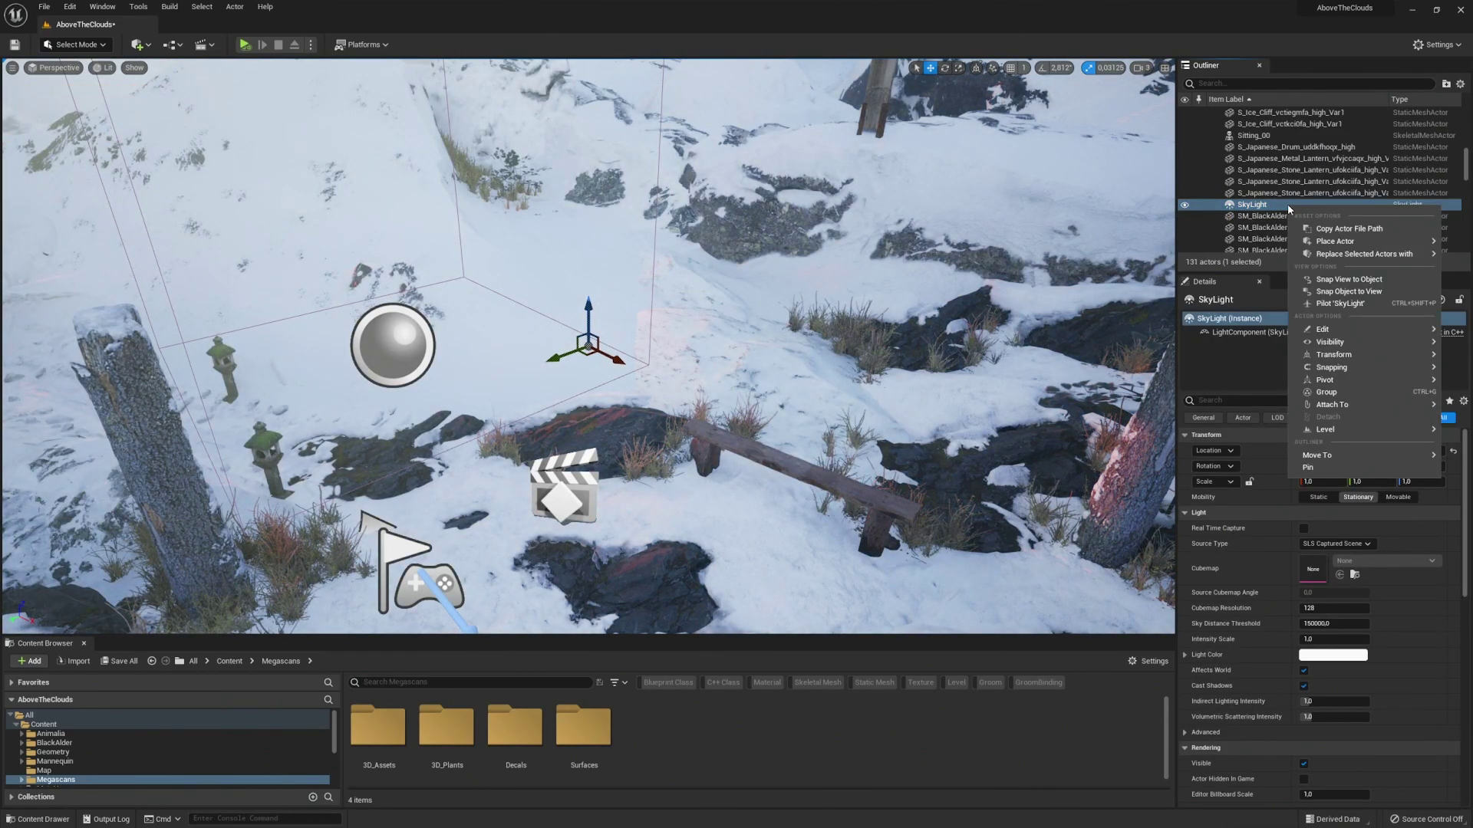
mouse_move(1326, 454)
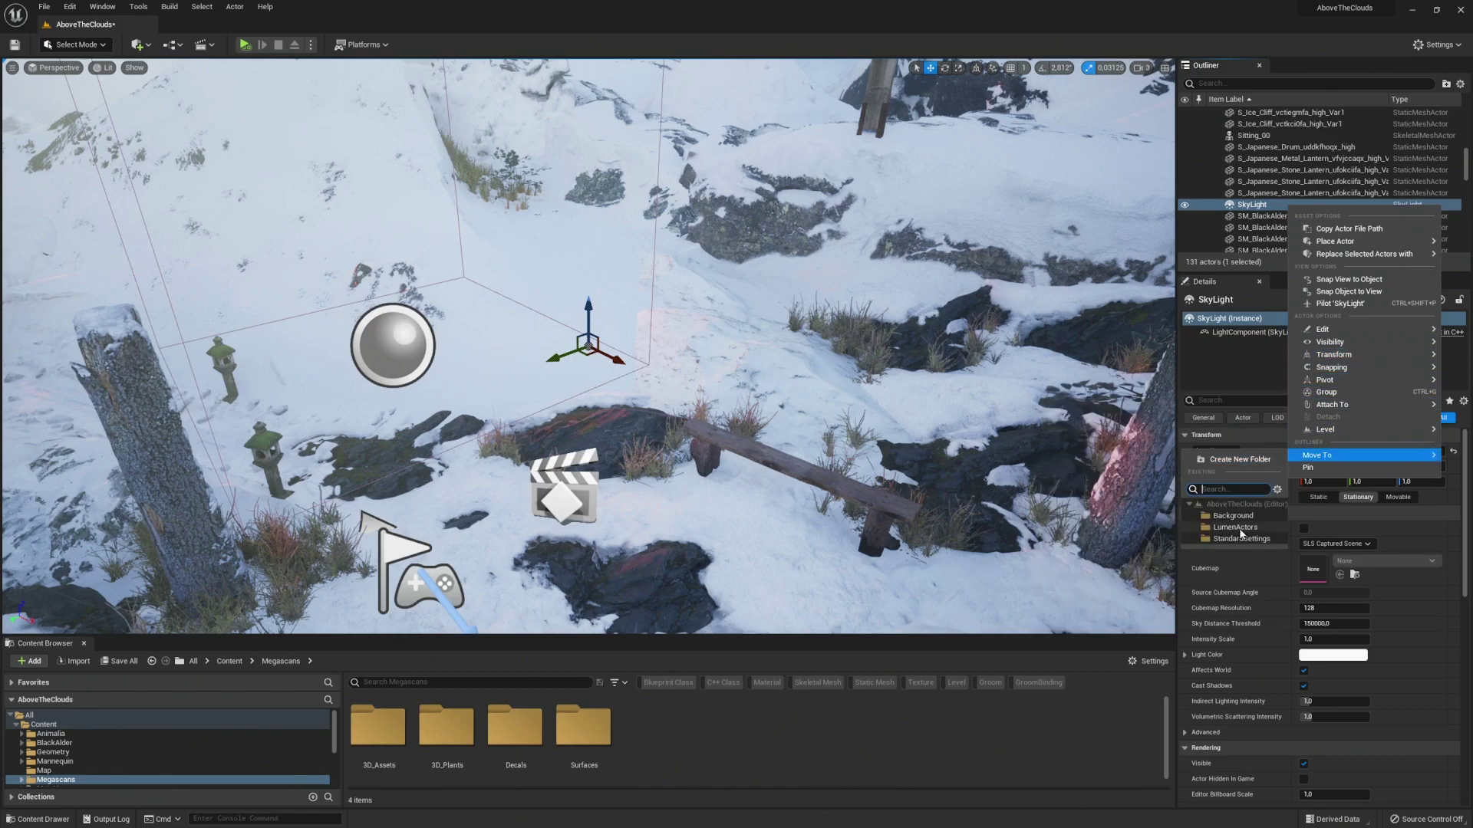
click(1241, 530)
scroll(1400, 188, up, 5)
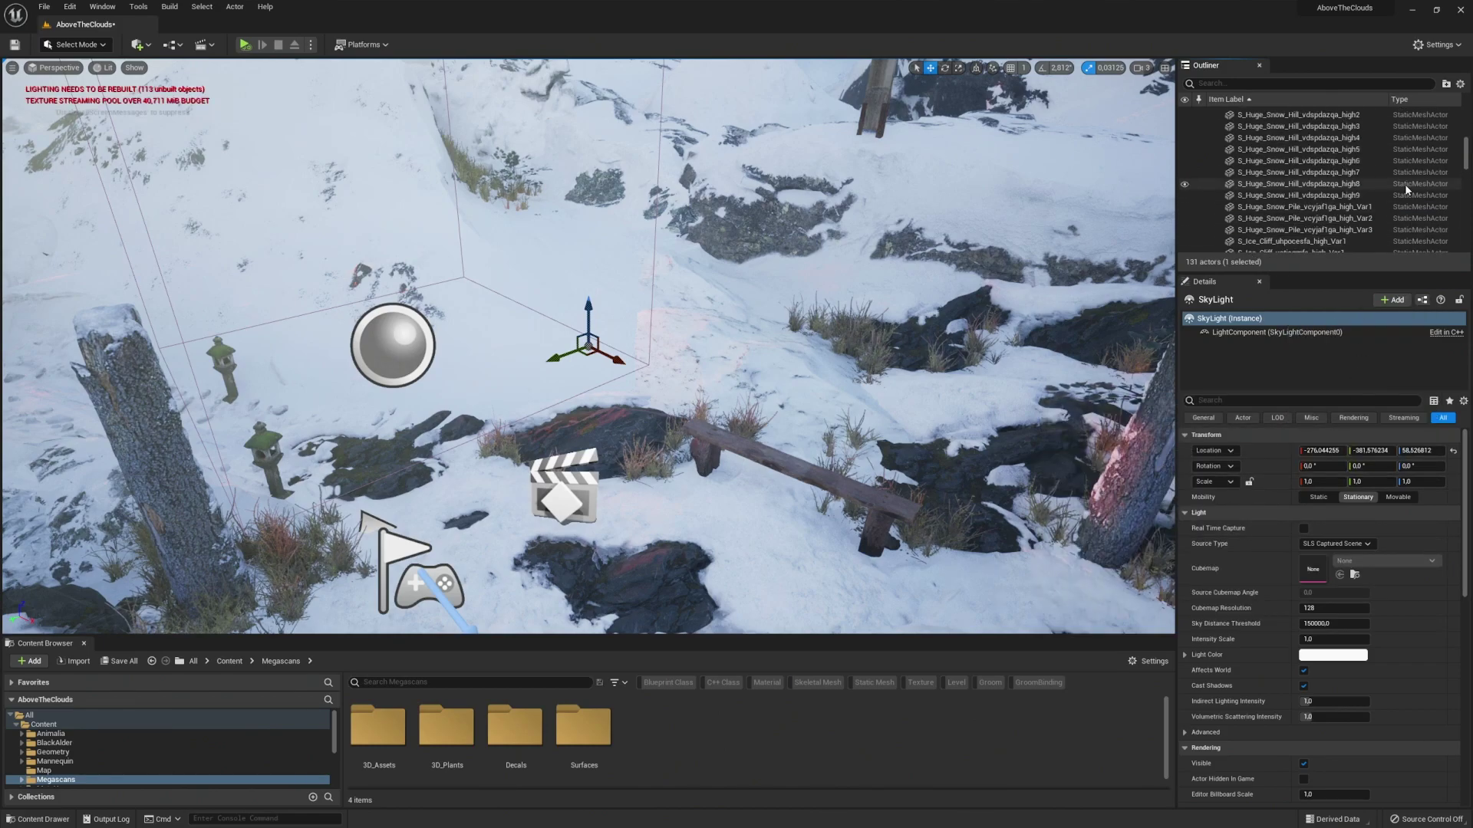
scroll(1400, 188, up, 3)
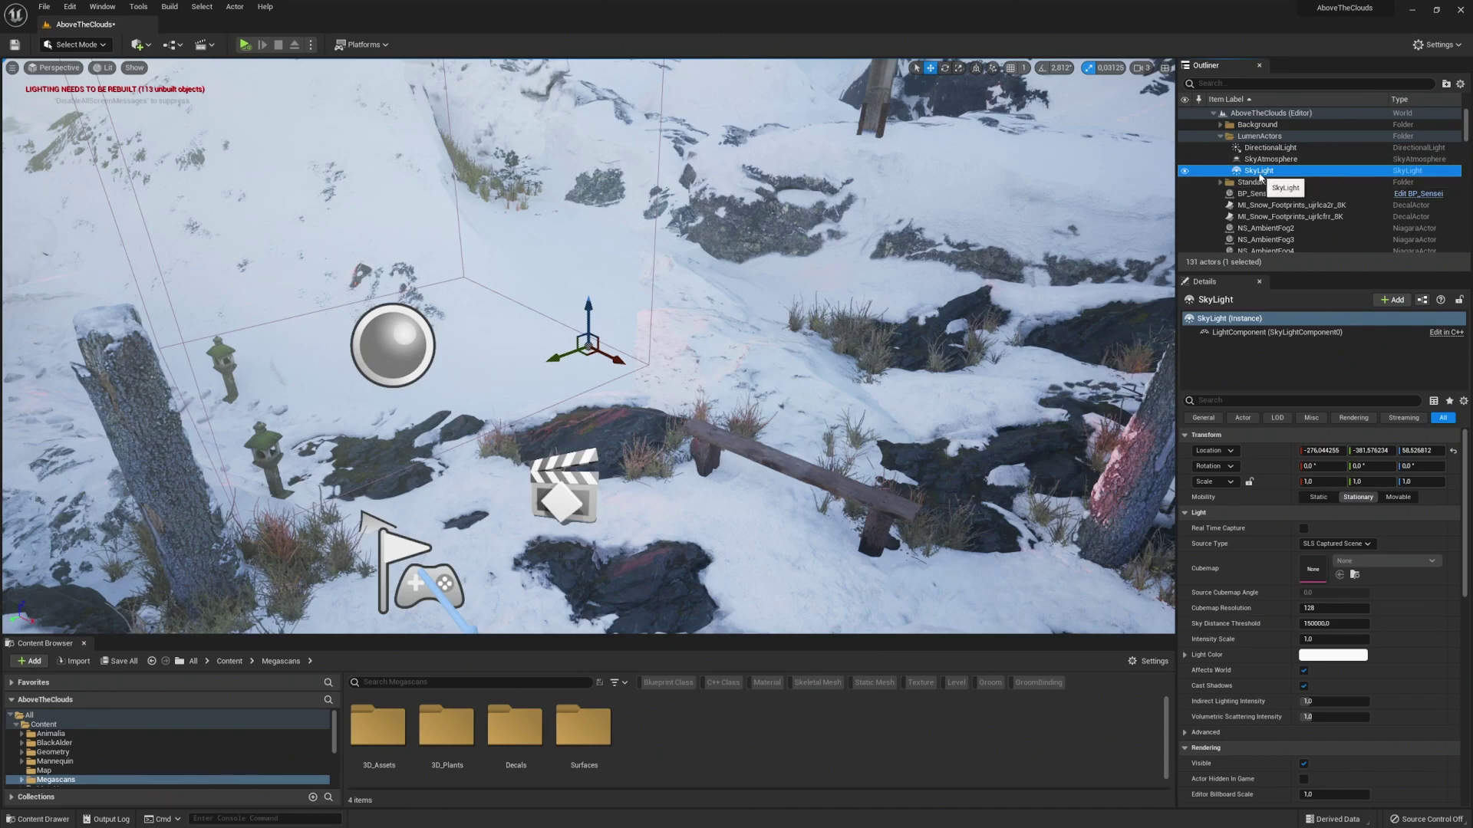
Set the SkyLight's Mobility to Movable, then select the DirectionalLight for the same change
click(1260, 171)
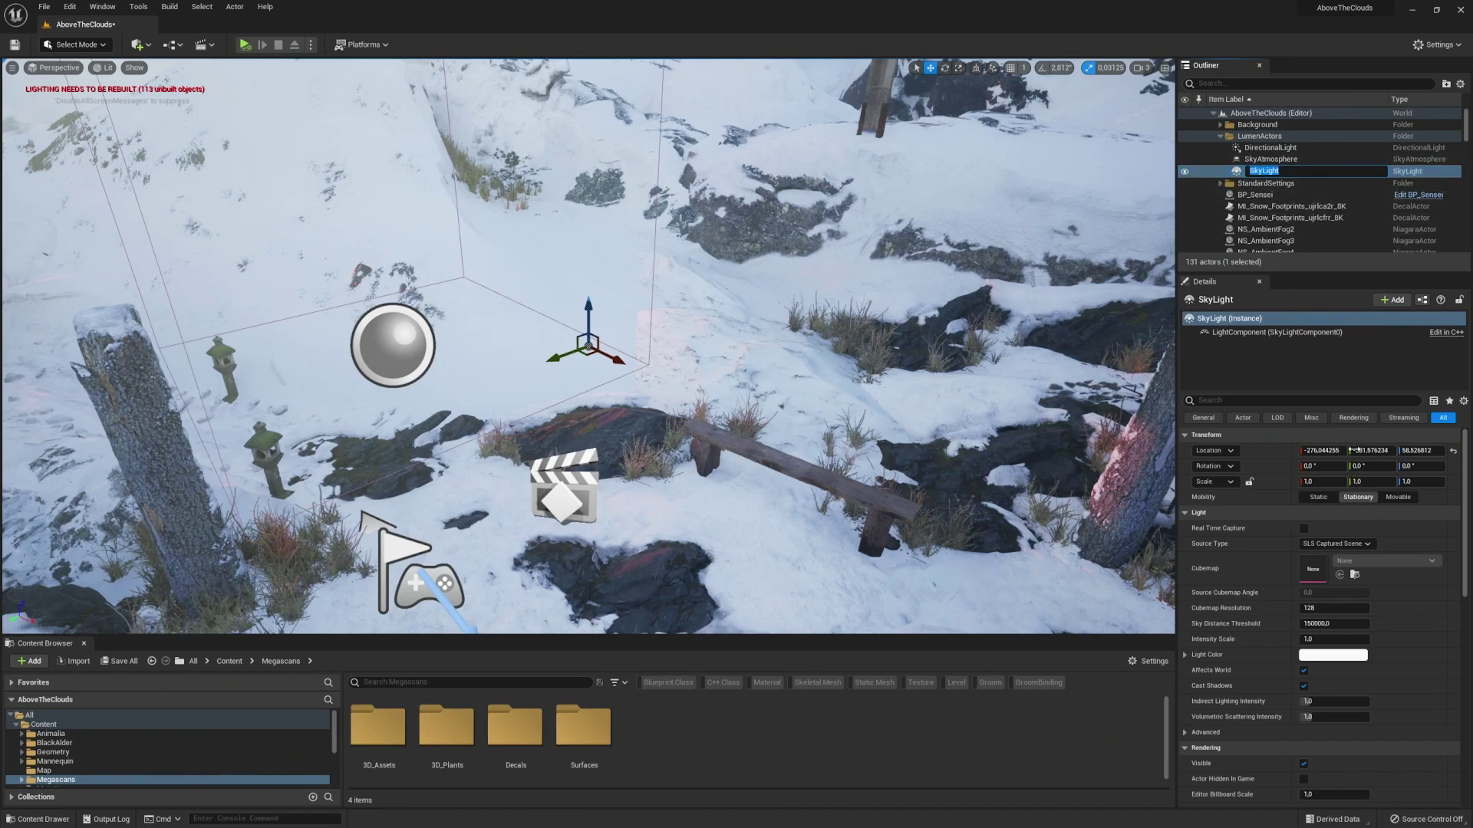
click(1397, 498)
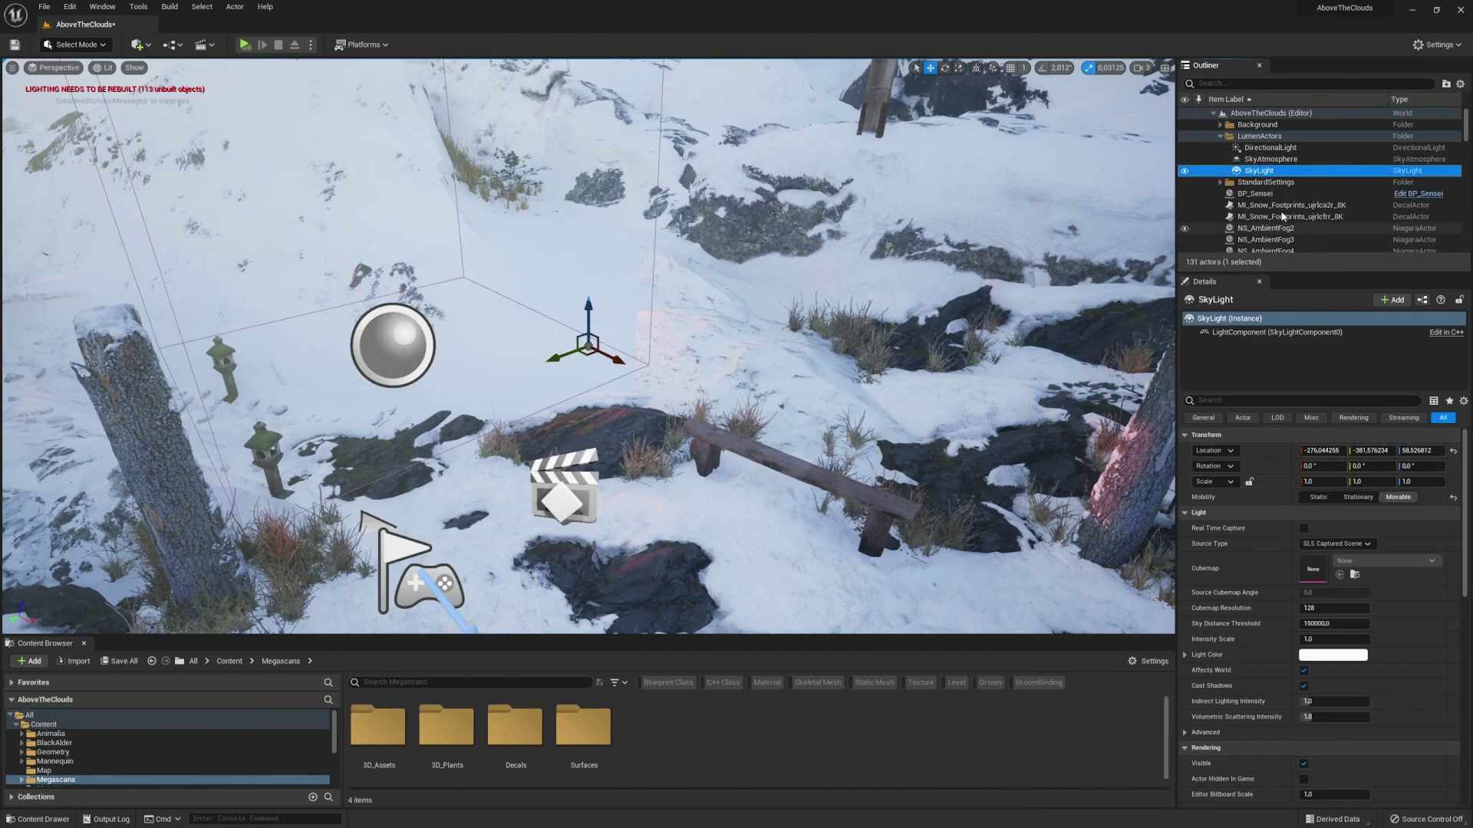
click(1273, 148)
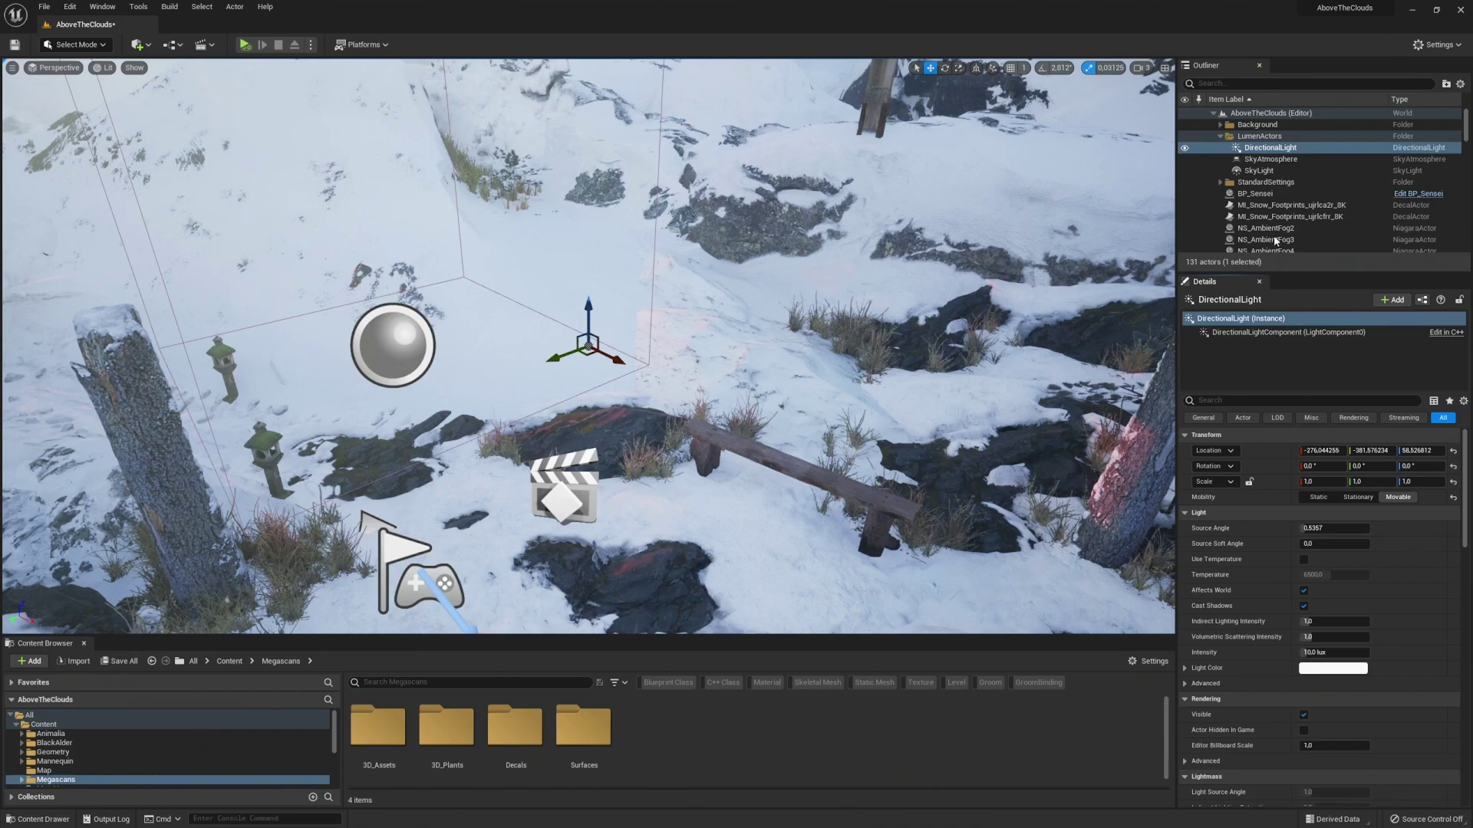
Tick Cloud Ambient Occlusion in the SkyLight's Atmosphere and Cloud settings
click(1259, 170)
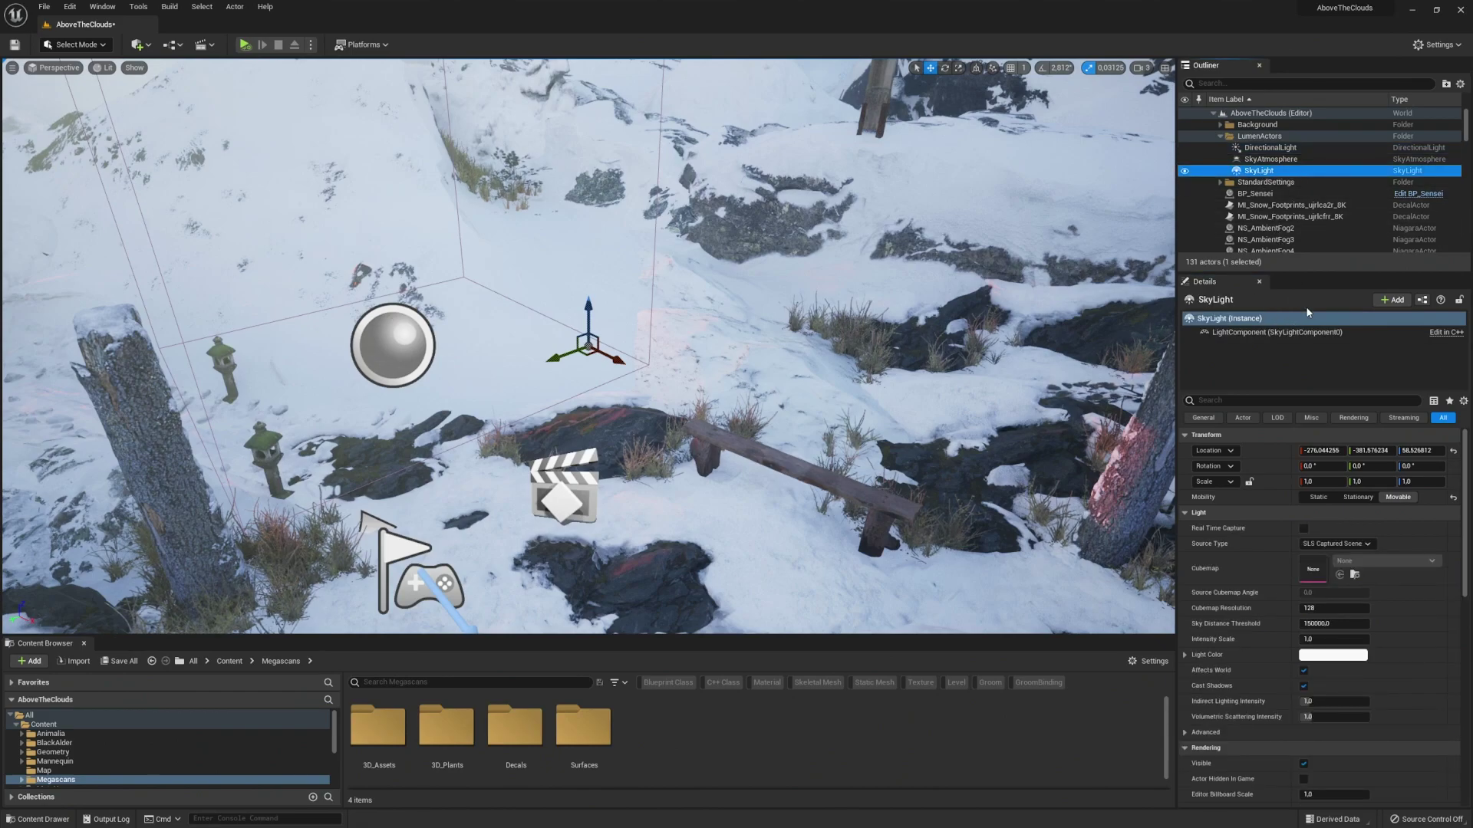
drag(1466, 548, 1467, 704)
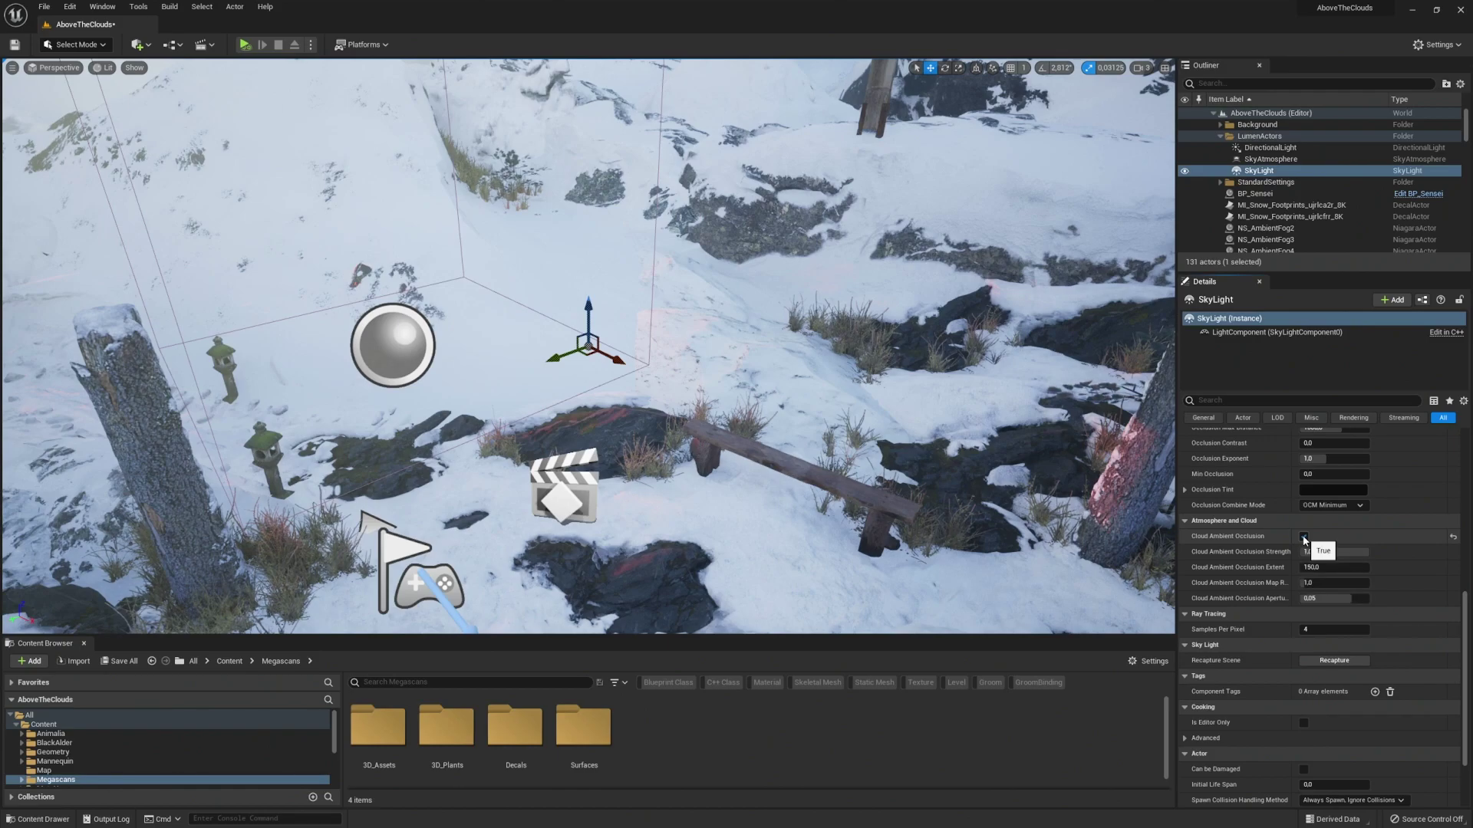
Enable Cast Shadows on Clouds, Cast Shadows on Atmosphere and Cast Cloud Shadows on the DirectionalLight
click(1272, 149)
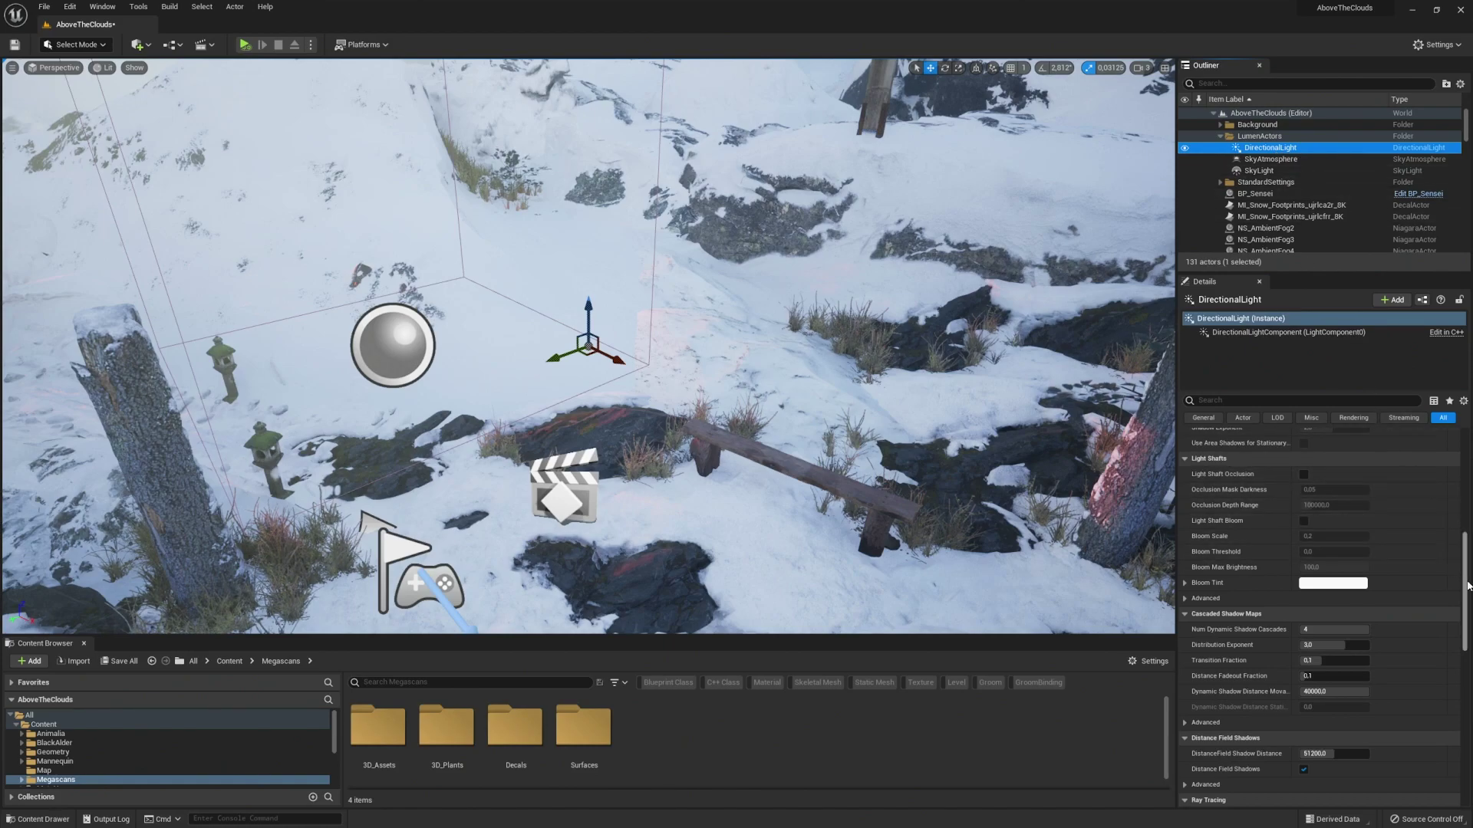
drag(1465, 584, 1462, 508)
scroll(1247, 568, down, 10)
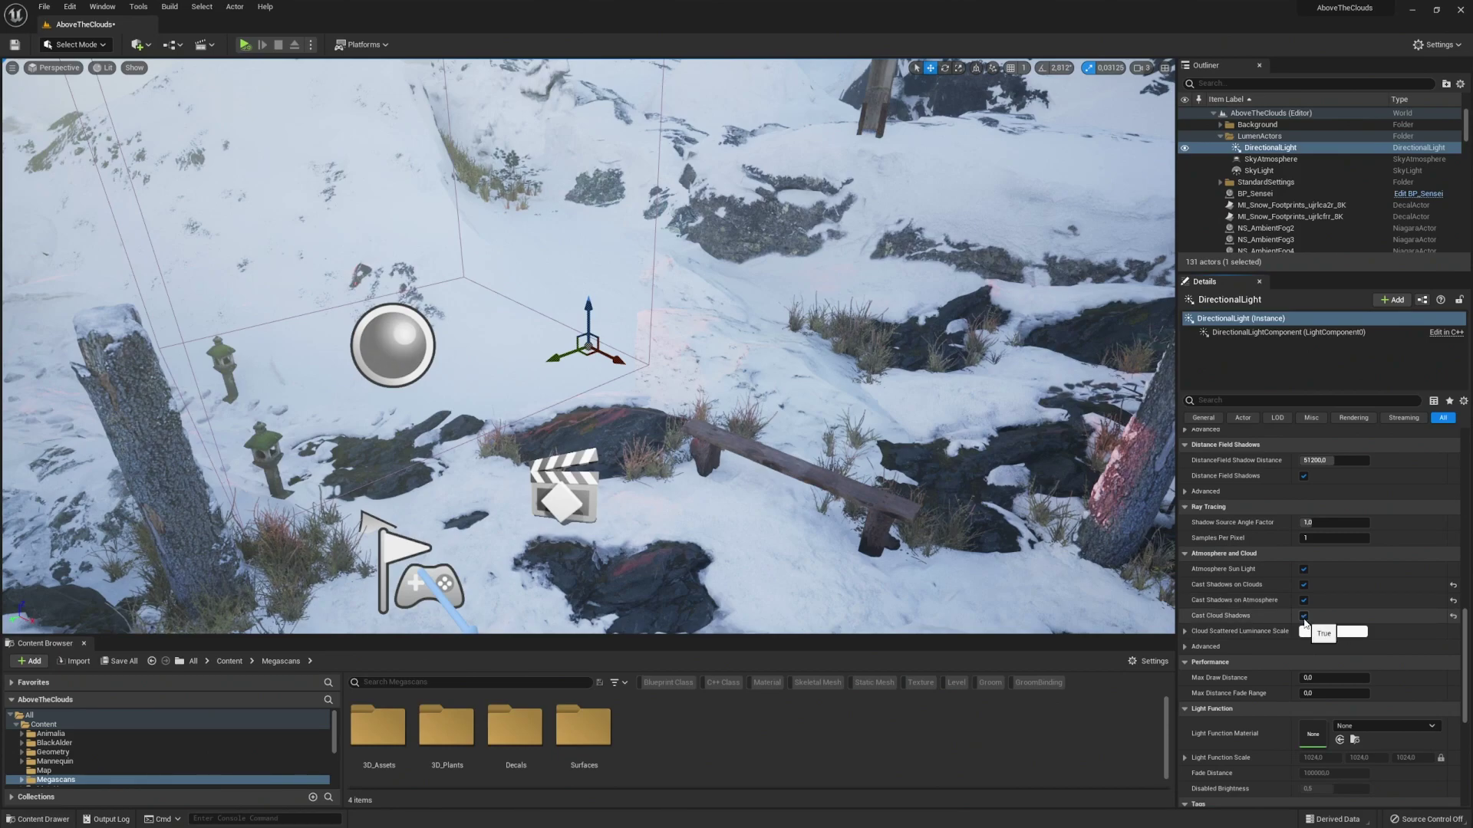
right_drag(767, 346, 767, 345)
Rotate the DirectionalLight until the snow is sunlit with long shadows
right_drag(650, 313, 651, 313)
key(e)
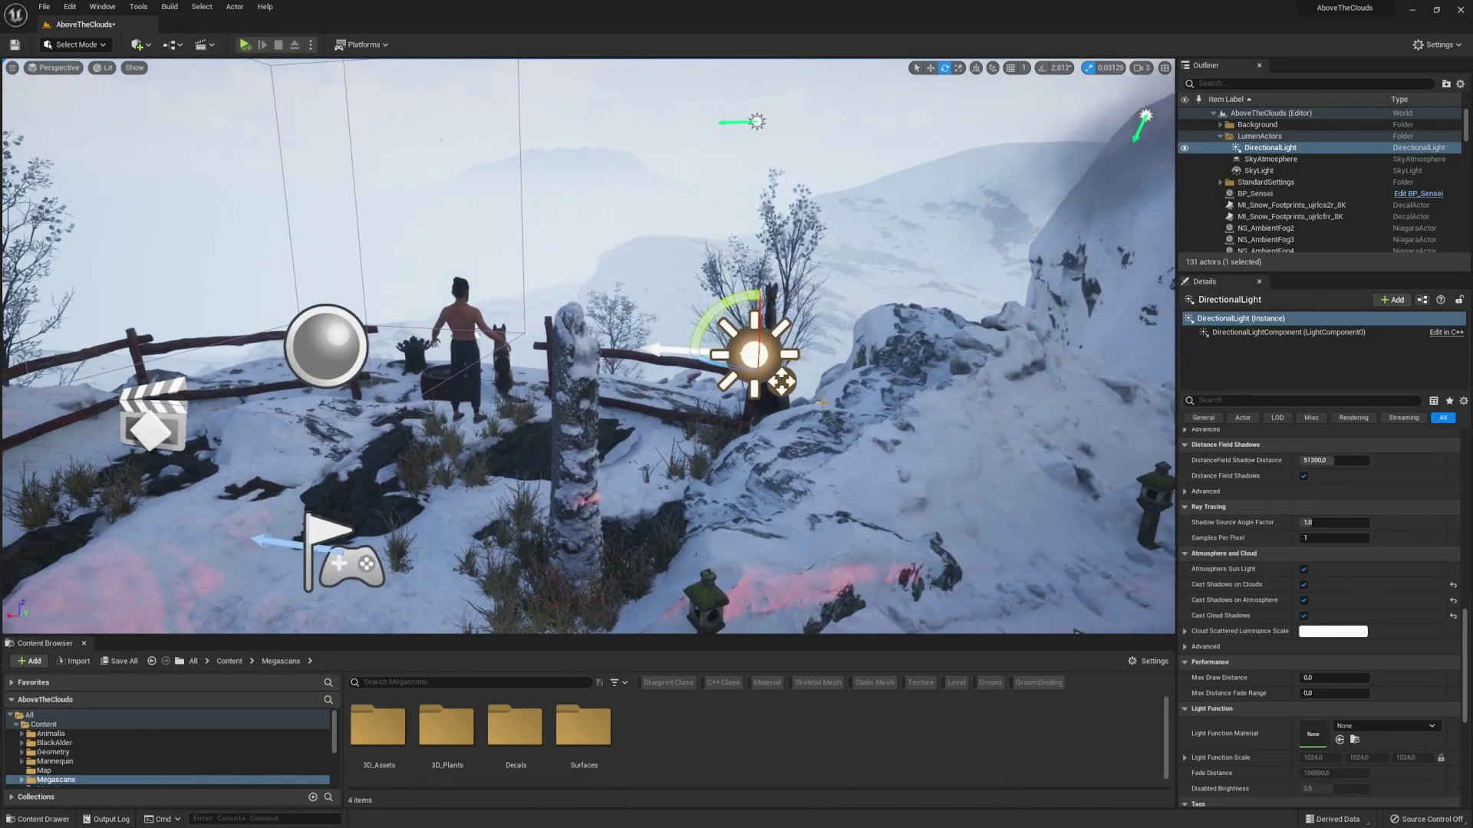
right_drag(752, 360, 752, 361)
drag(780, 395, 769, 386)
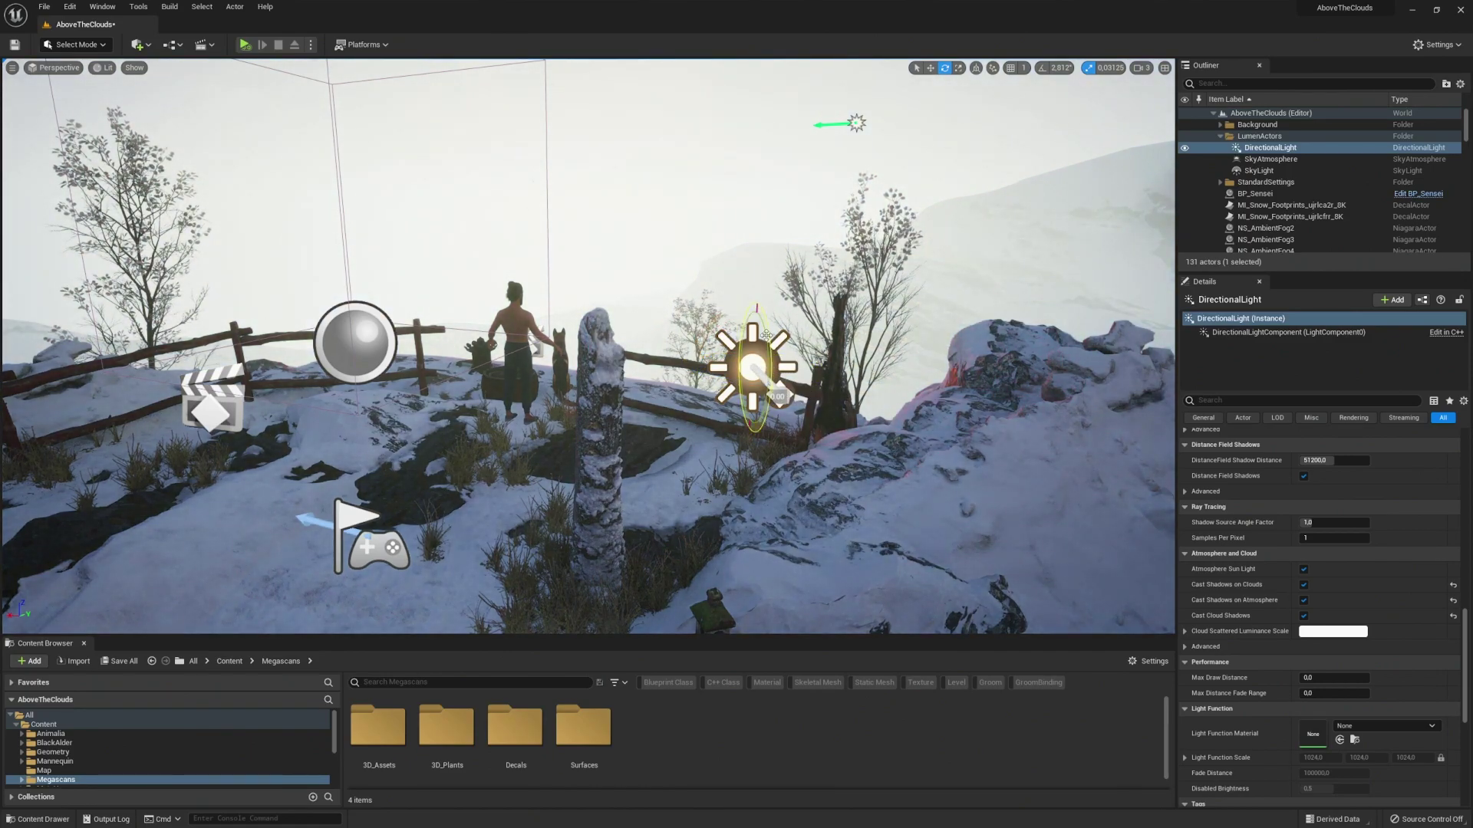
drag(766, 335, 834, 369)
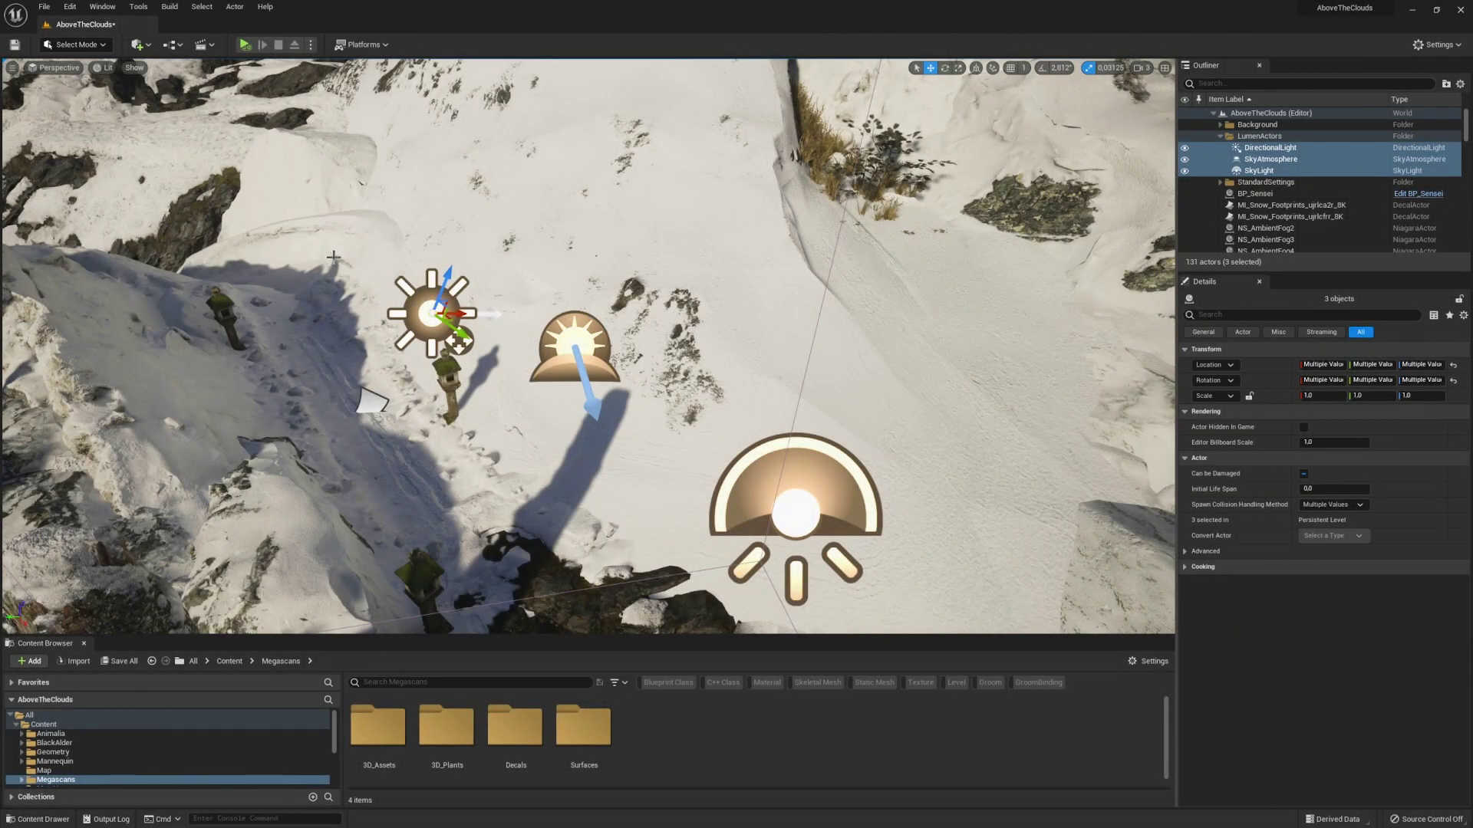
Switch the viewport to the Lumen Scene visualization and fly down toward the fence and rocks
click(102, 68)
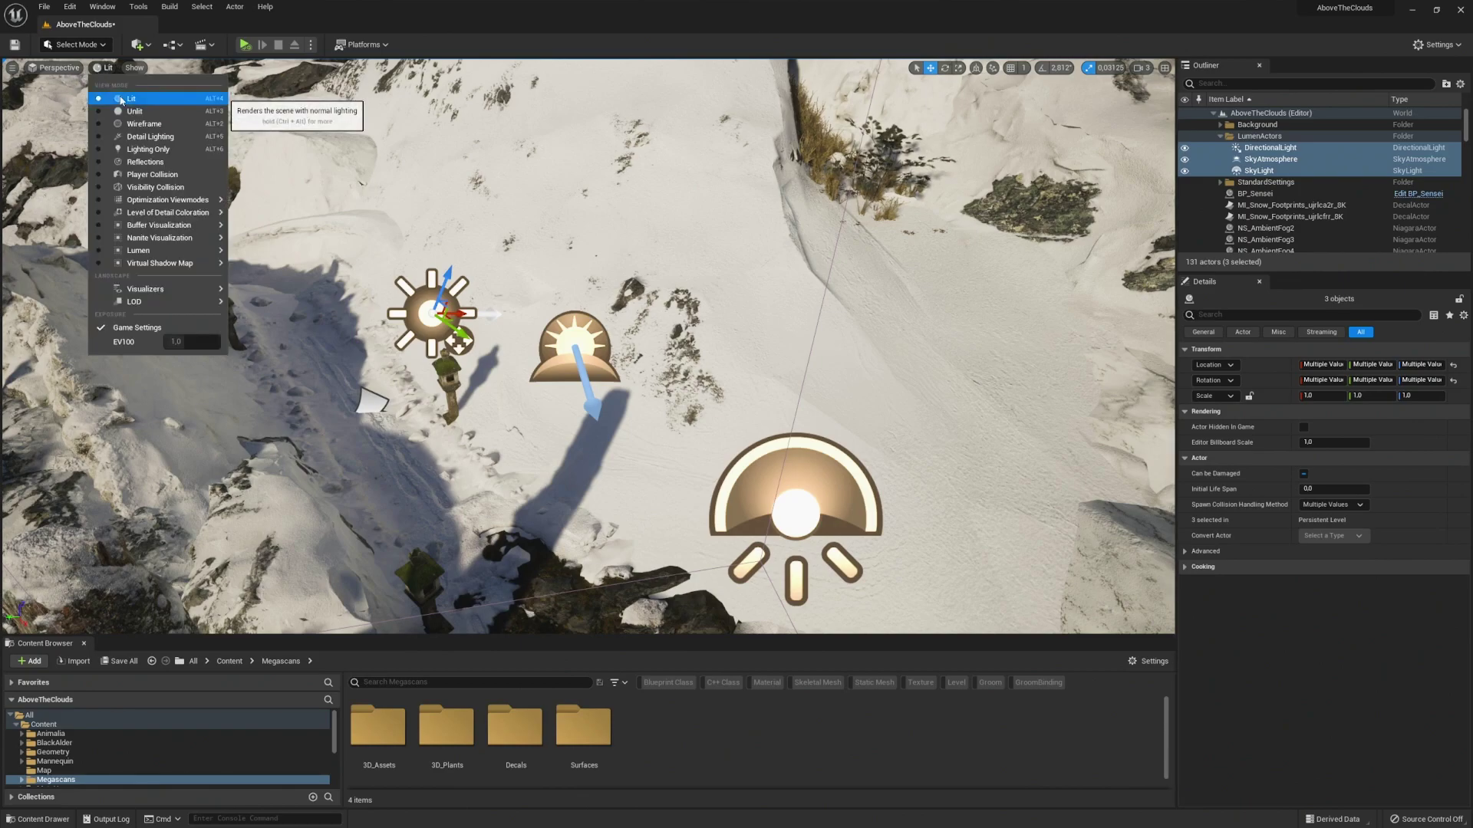
mouse_move(176, 250)
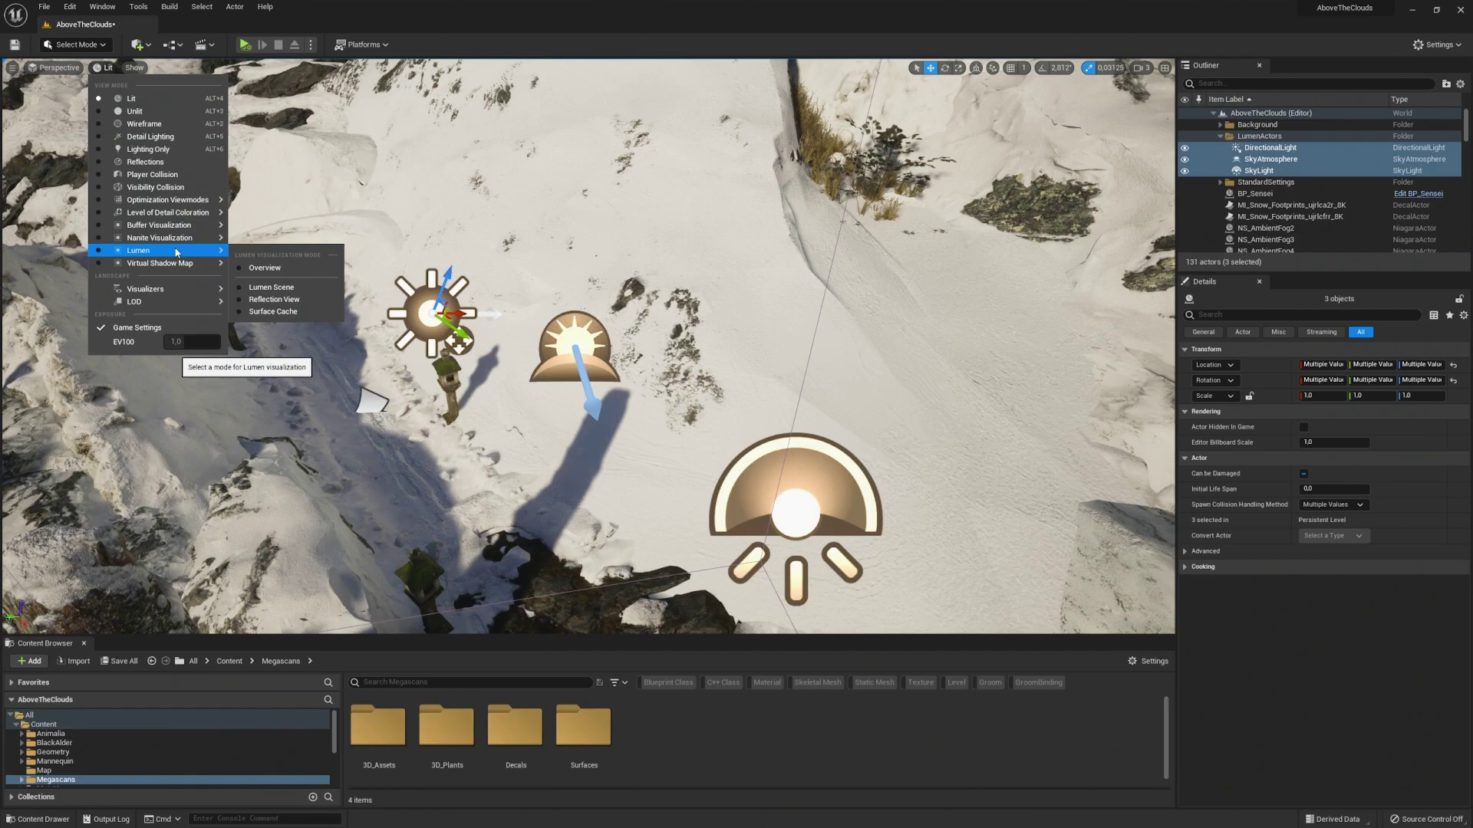
click(272, 287)
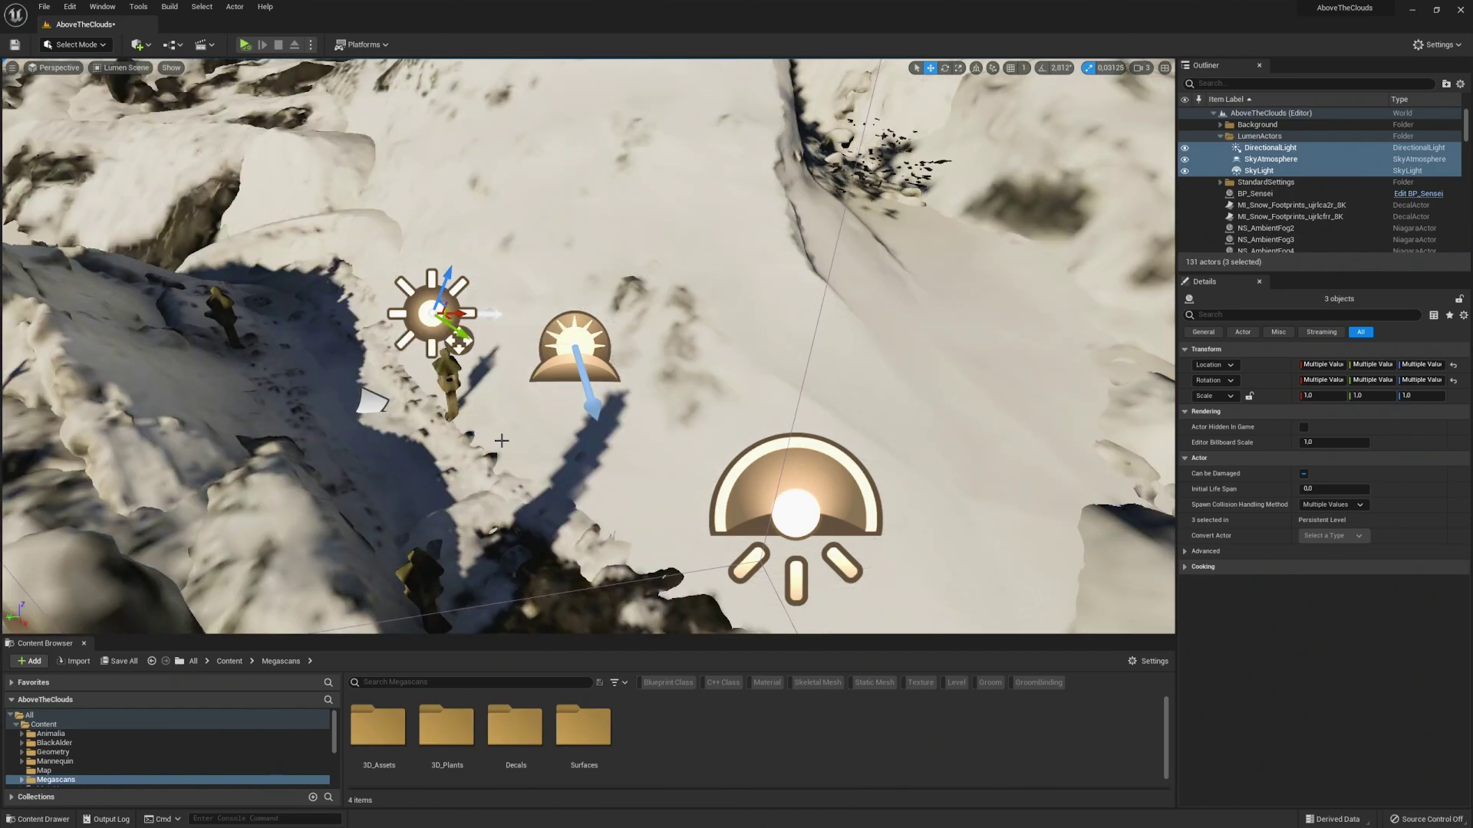
right_drag(503, 441, 484, 387)
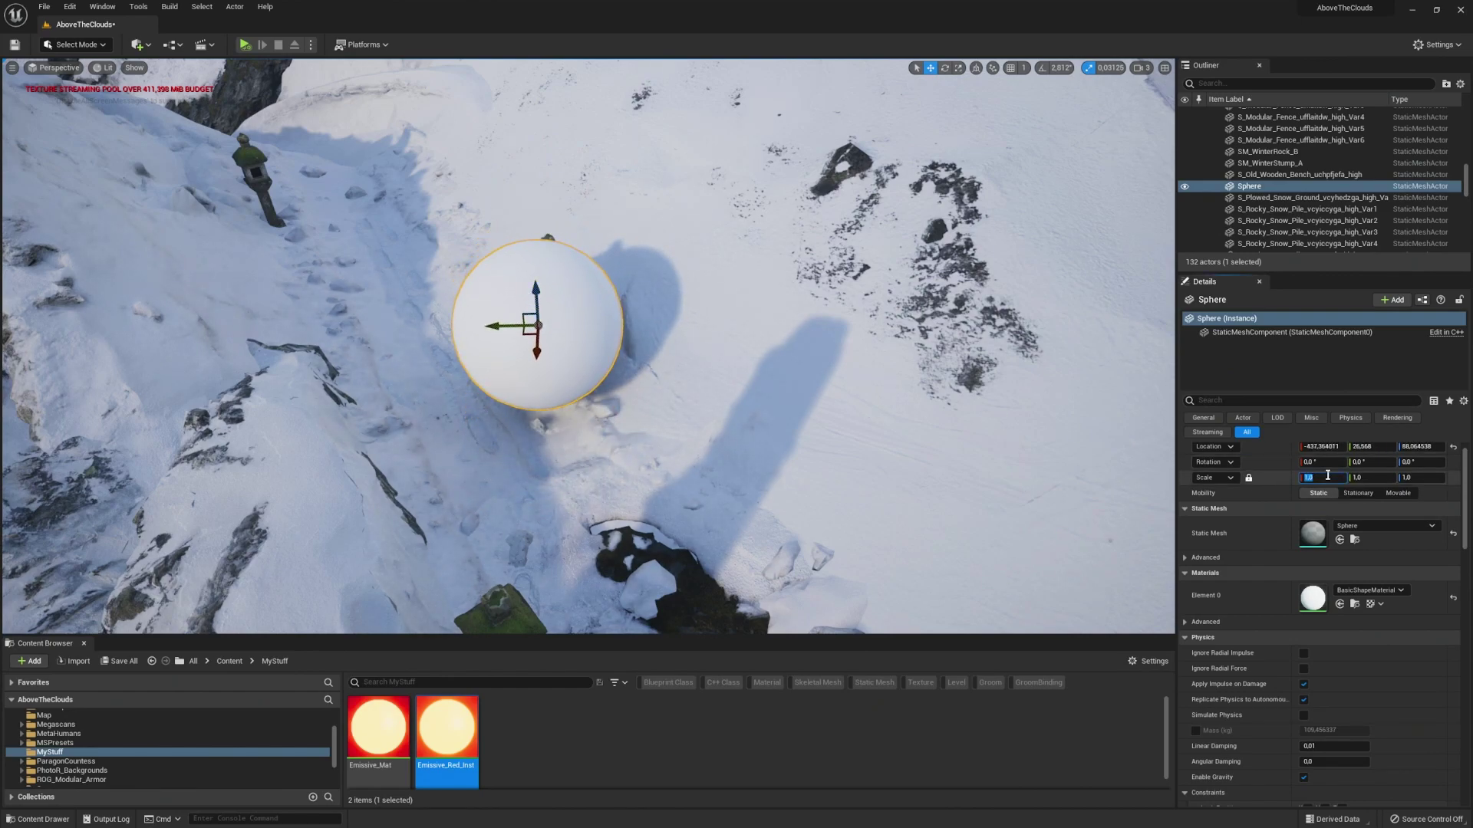
Assign Emissive_Red_Inst to the sphere's Element 0 and move it beside the left lantern
click(475, 758)
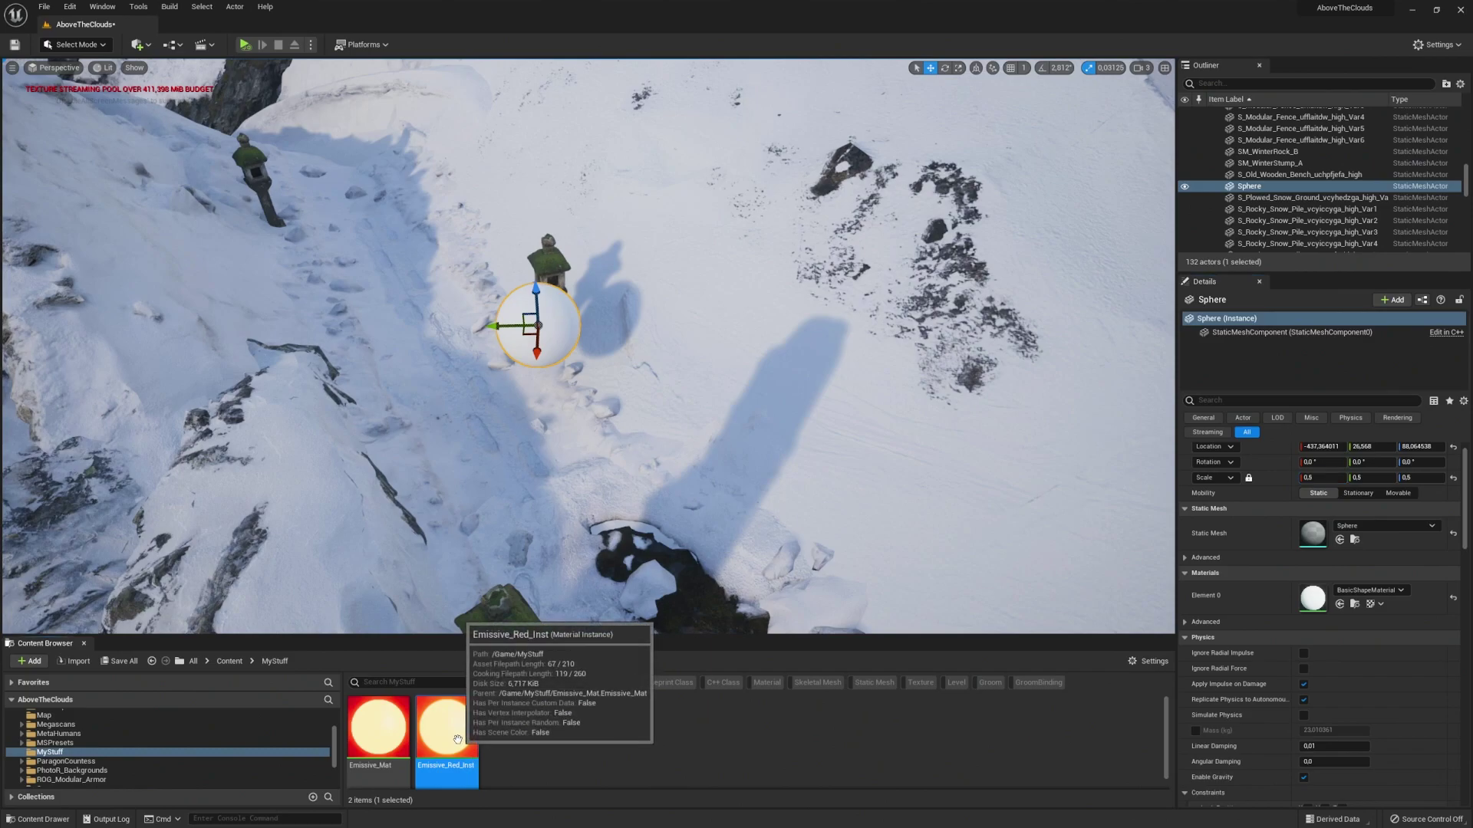
click(1339, 604)
scroll(576, 366, up, 5)
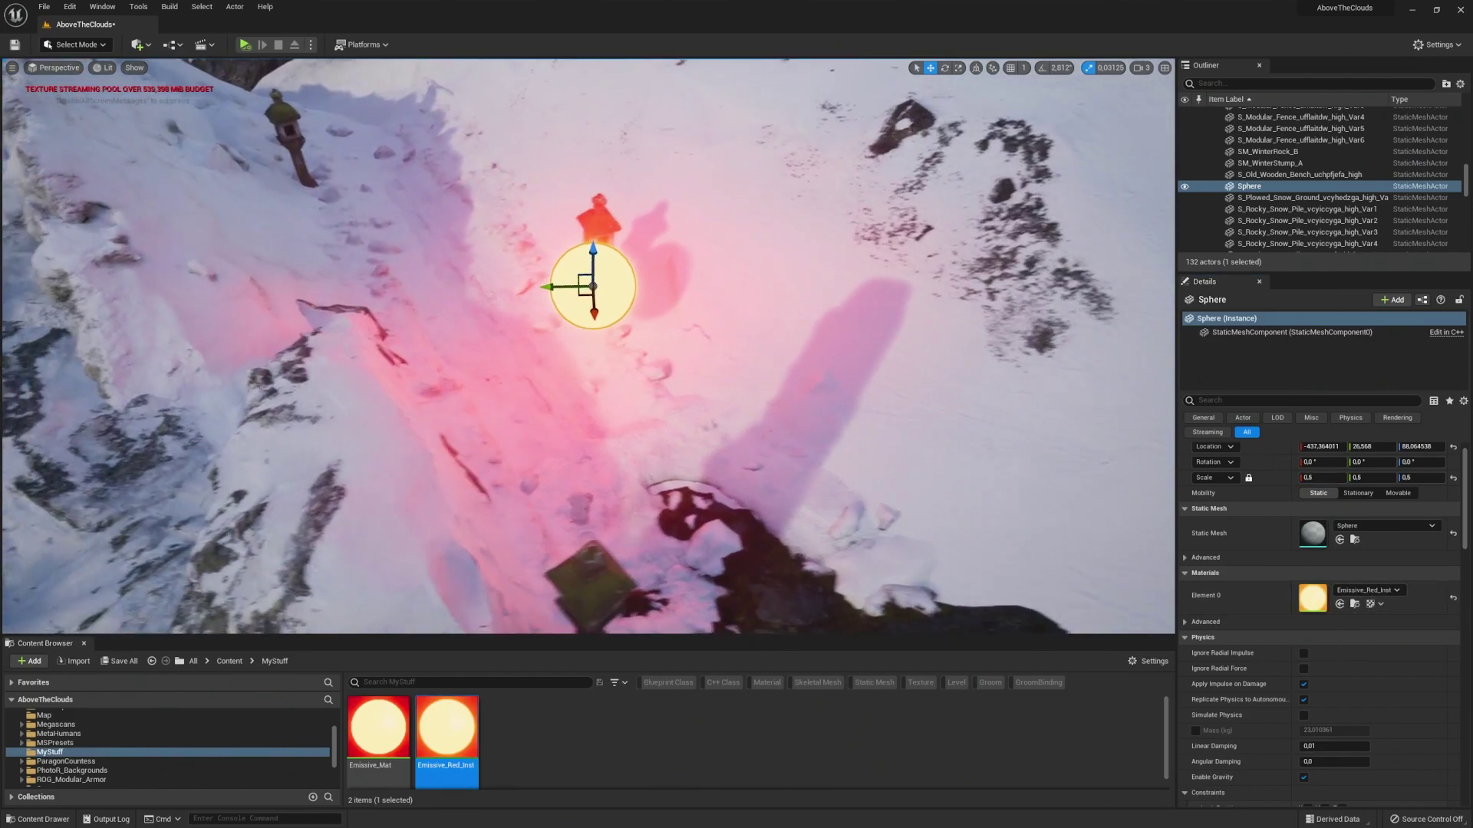
drag(649, 431, 427, 284)
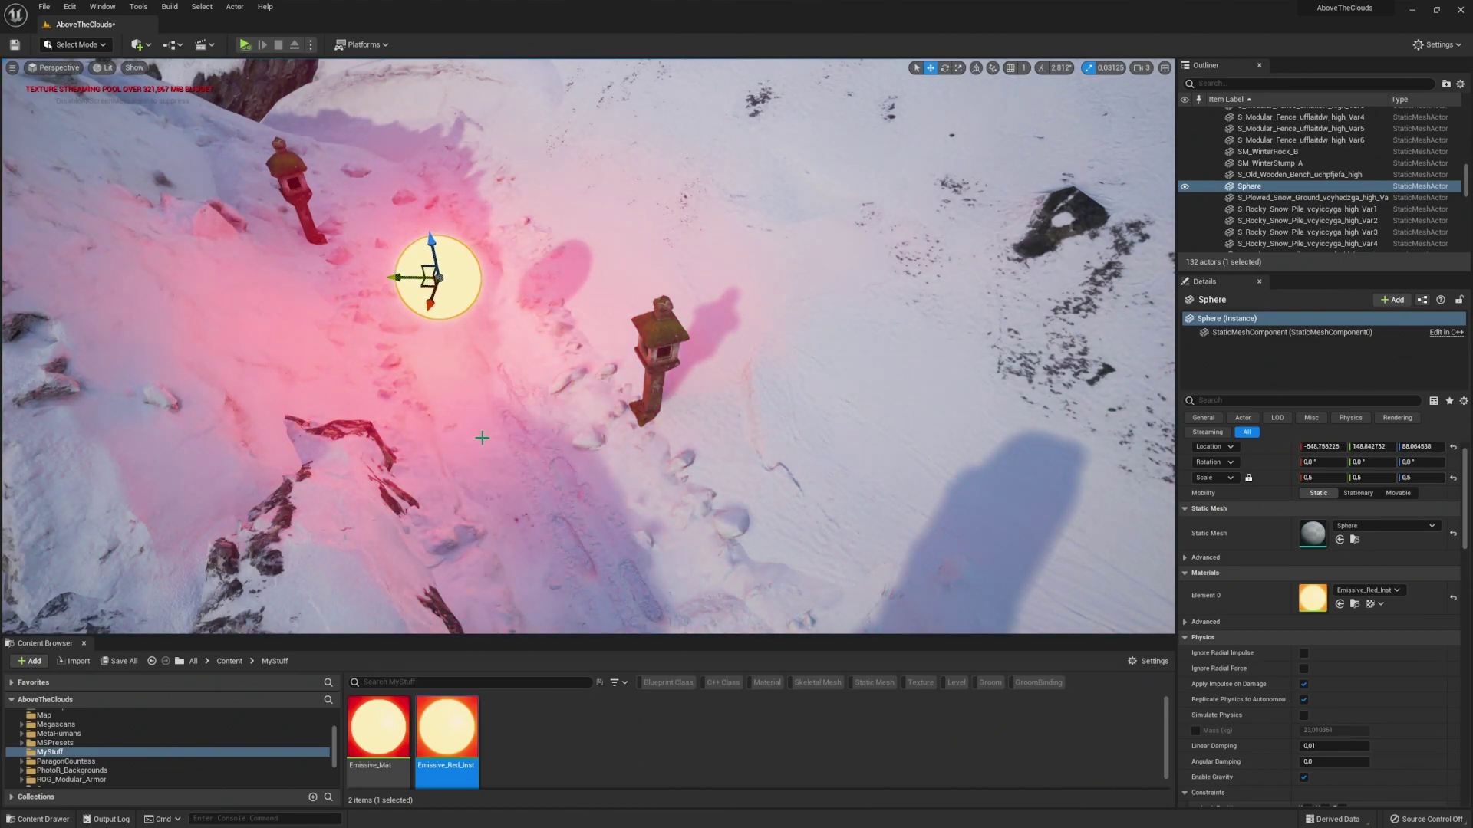